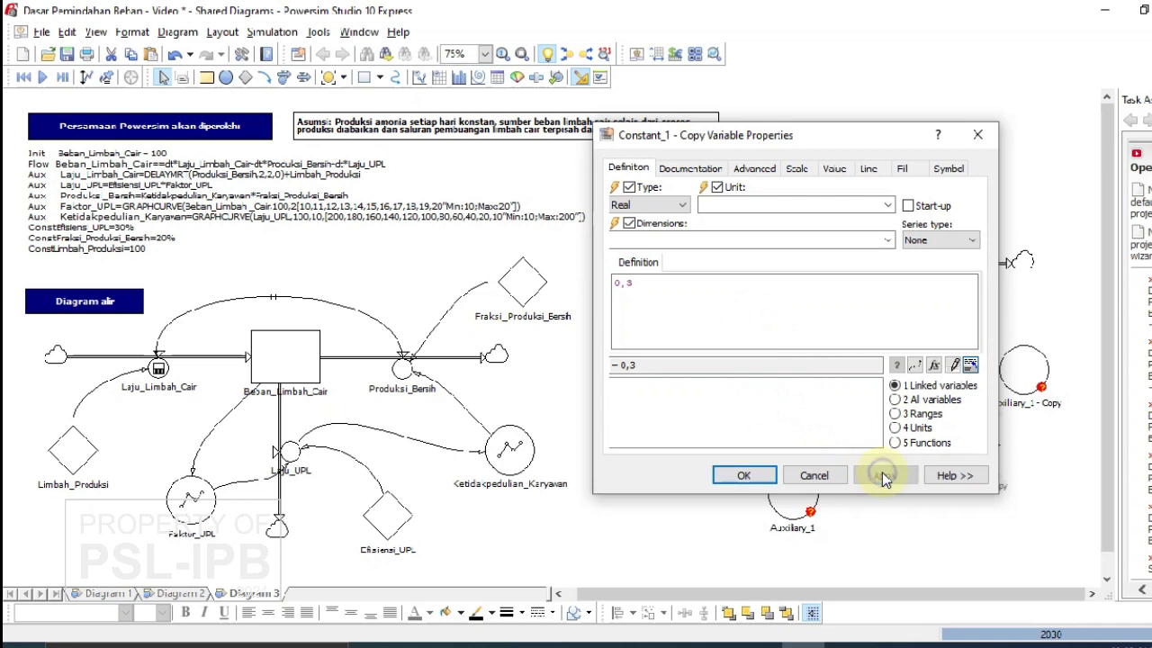
Accept 0,3 as the definition of Constant_1 - Copy and define Rate_2 as equal to the linked Constant_1 - Copy
left_click(765, 477)
left_click(949, 540)
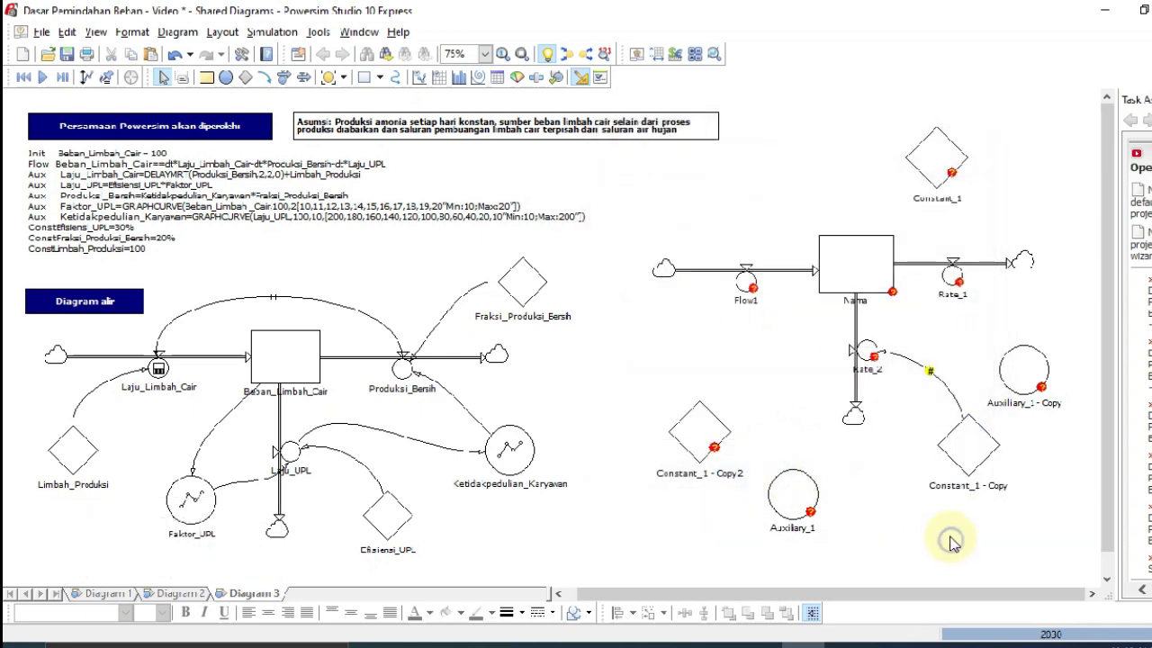
left_click(967, 459)
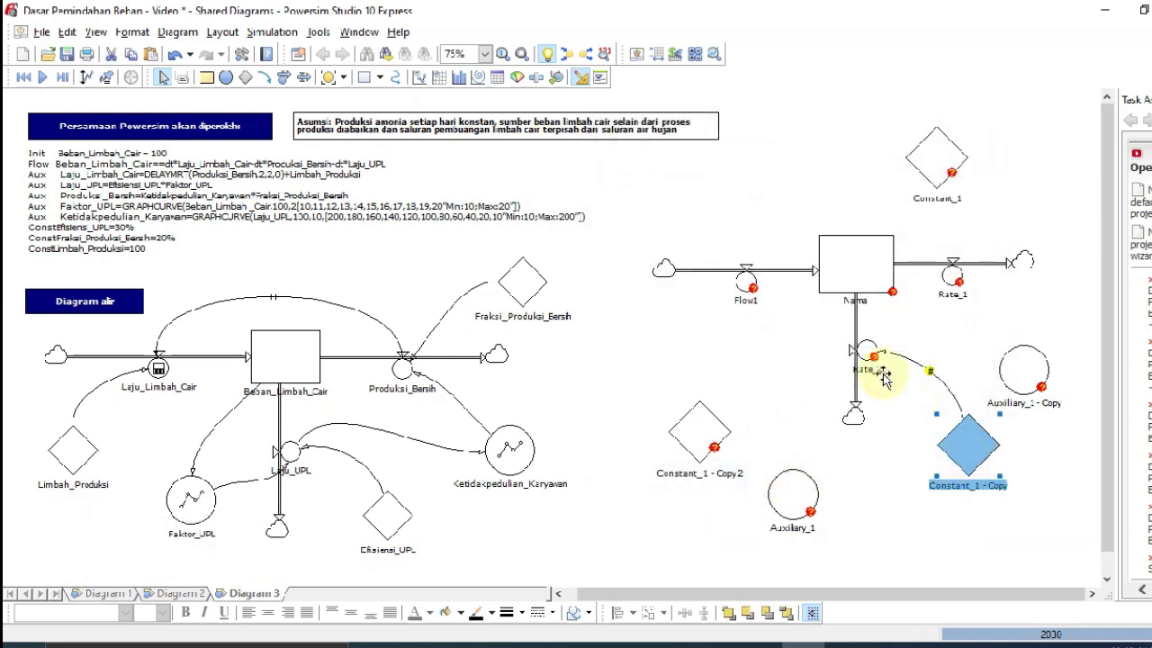
double_click(864, 353)
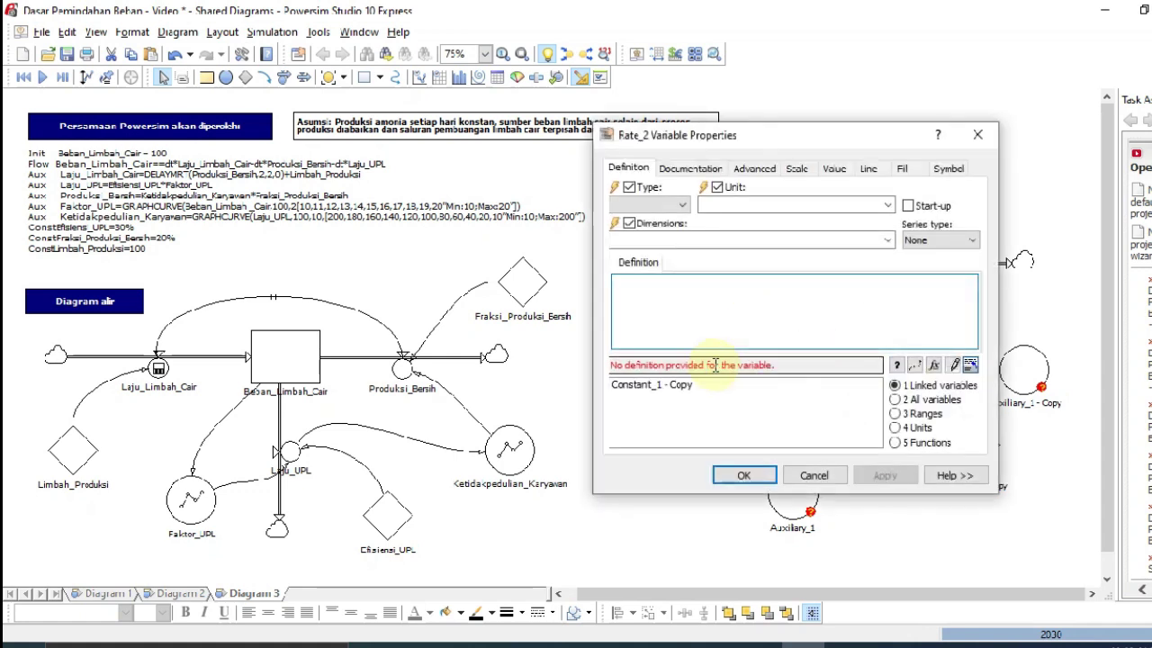
double_click(675, 386)
left_click(885, 479)
left_click(752, 477)
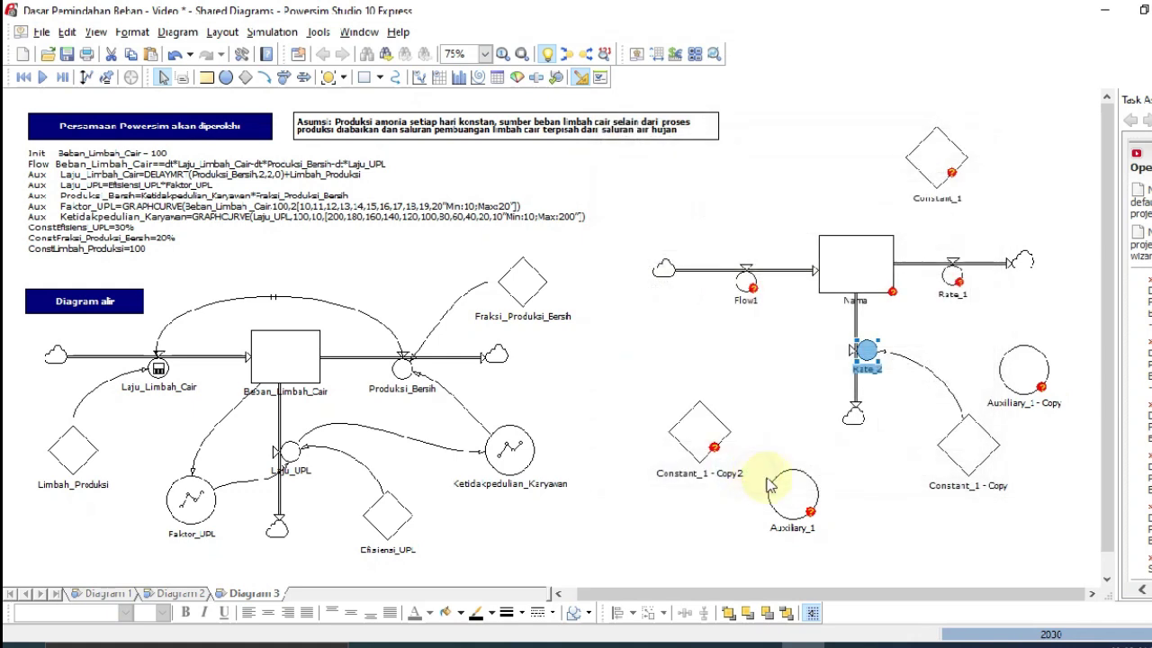
left_click(951, 529)
left_click(805, 321)
left_click_drag(806, 321, 1015, 511)
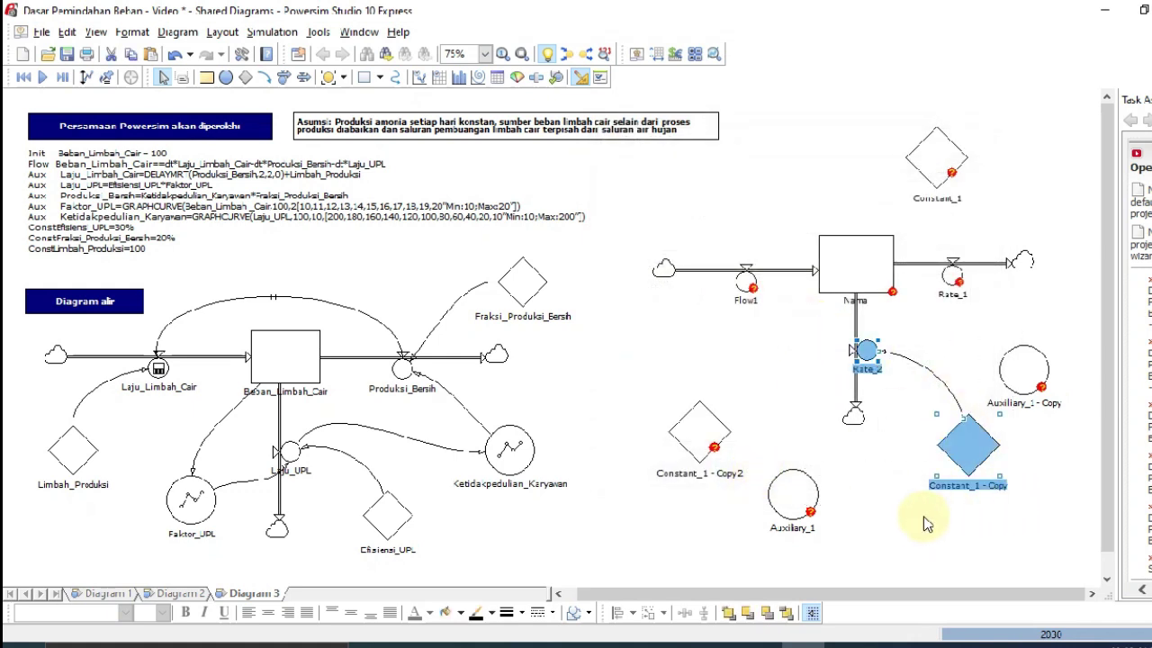
left_click(899, 514)
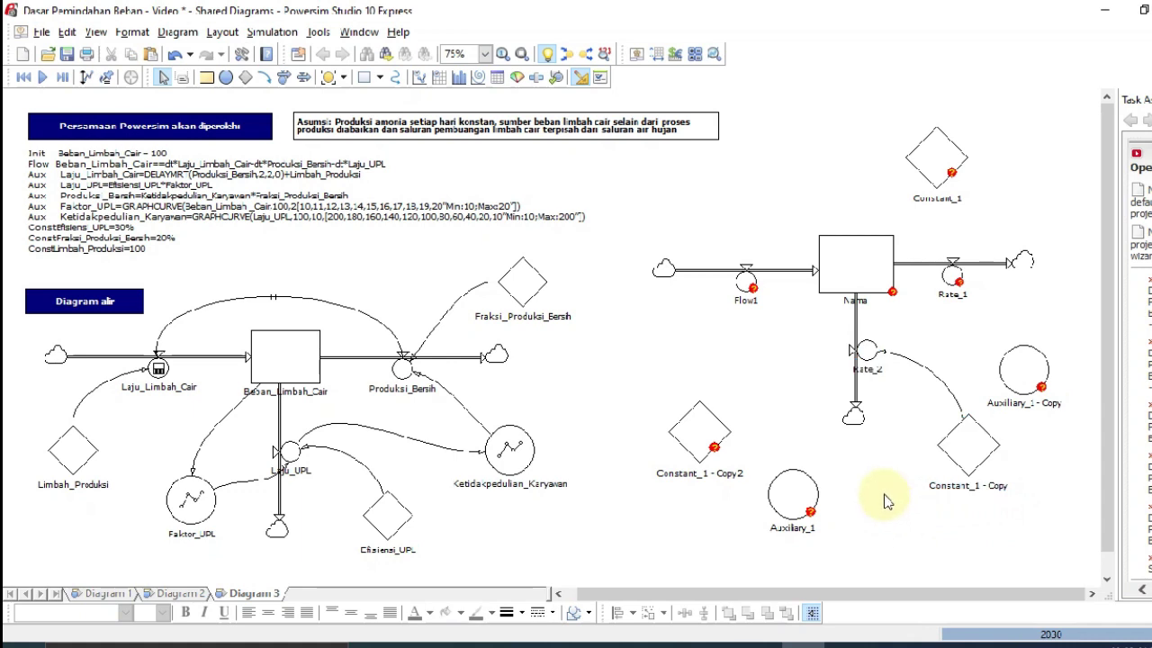
left_click(1022, 363)
left_click(965, 232)
left_click(942, 157)
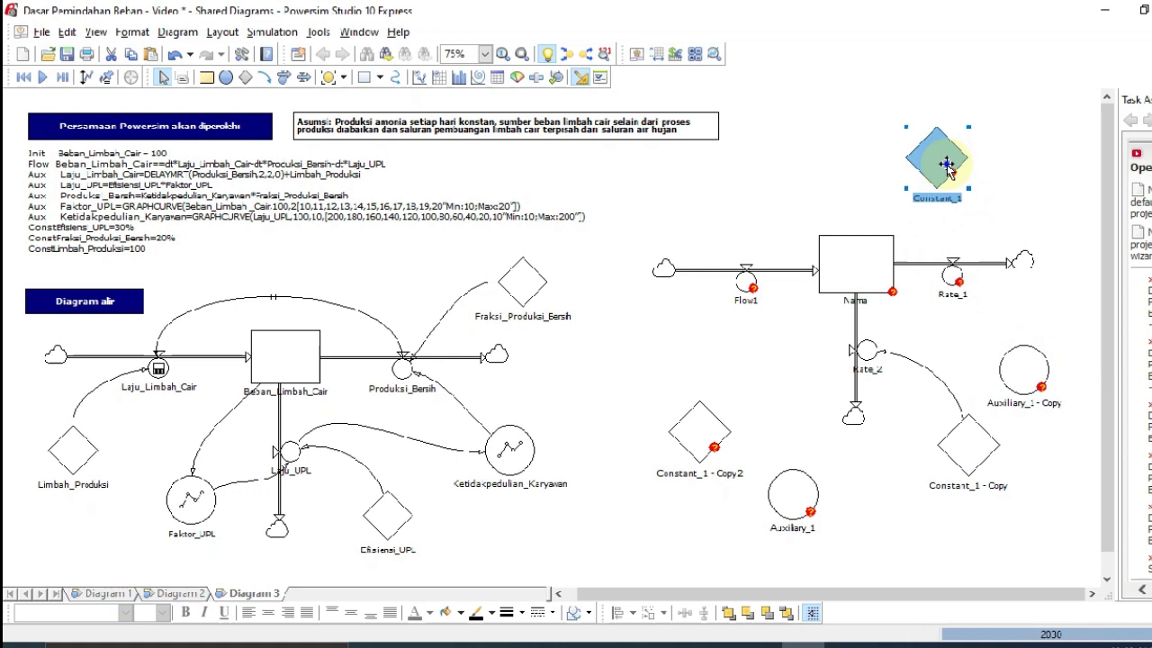
left_click(748, 277)
left_click(707, 434)
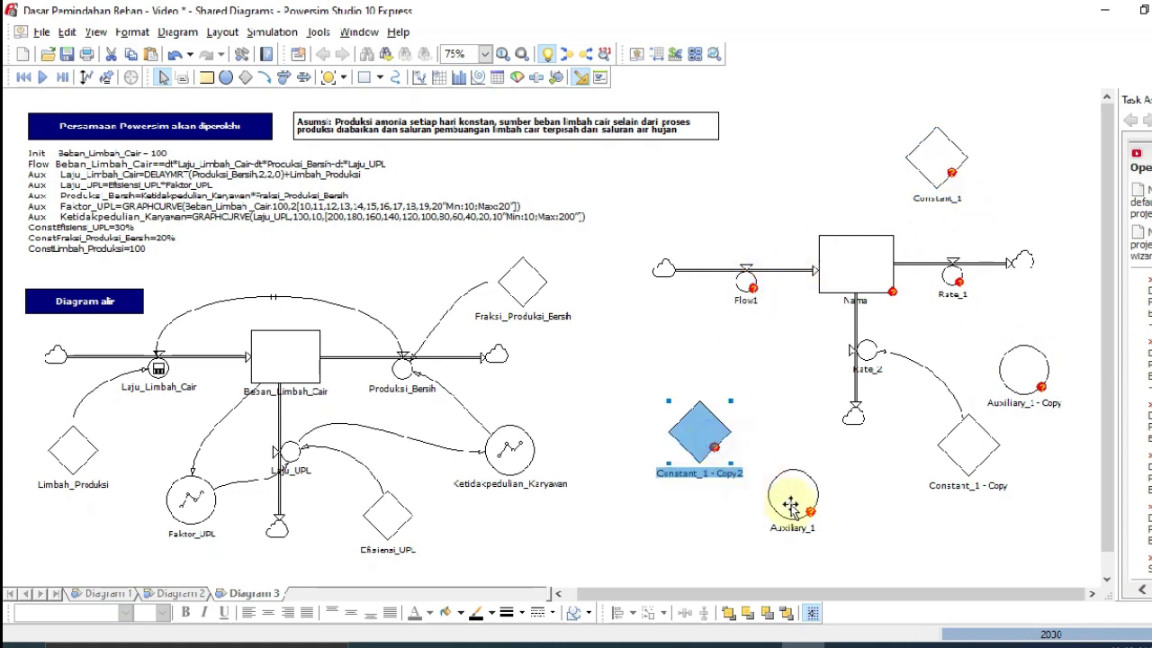
left_click(812, 509)
left_click(970, 450)
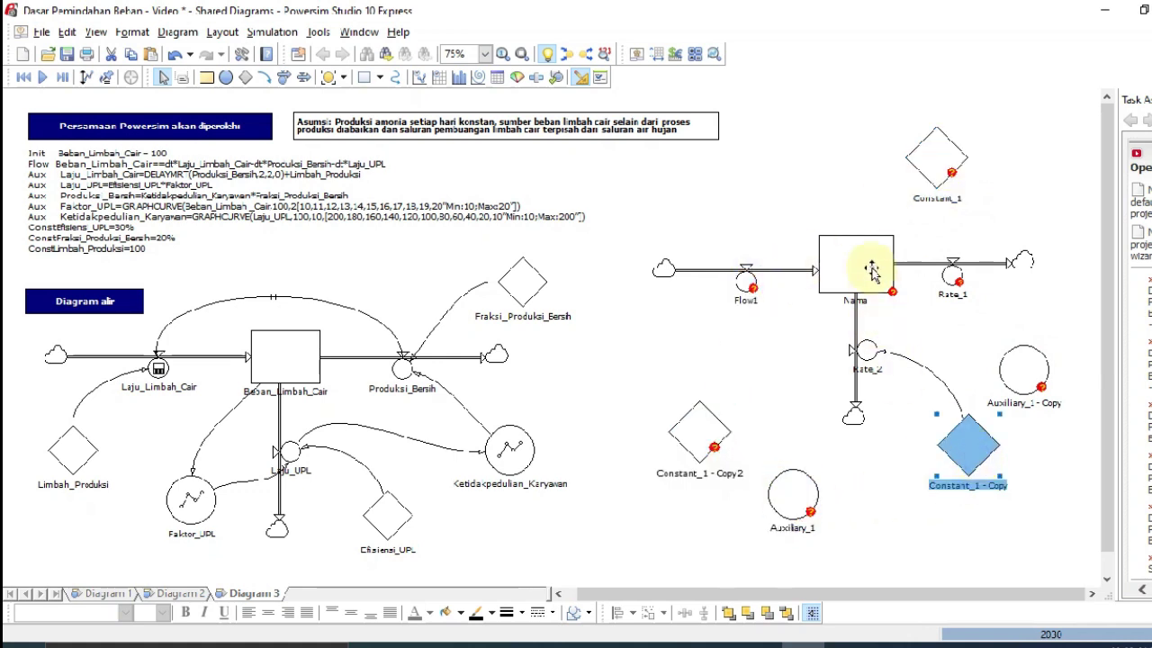
left_click(871, 266)
left_click(952, 272)
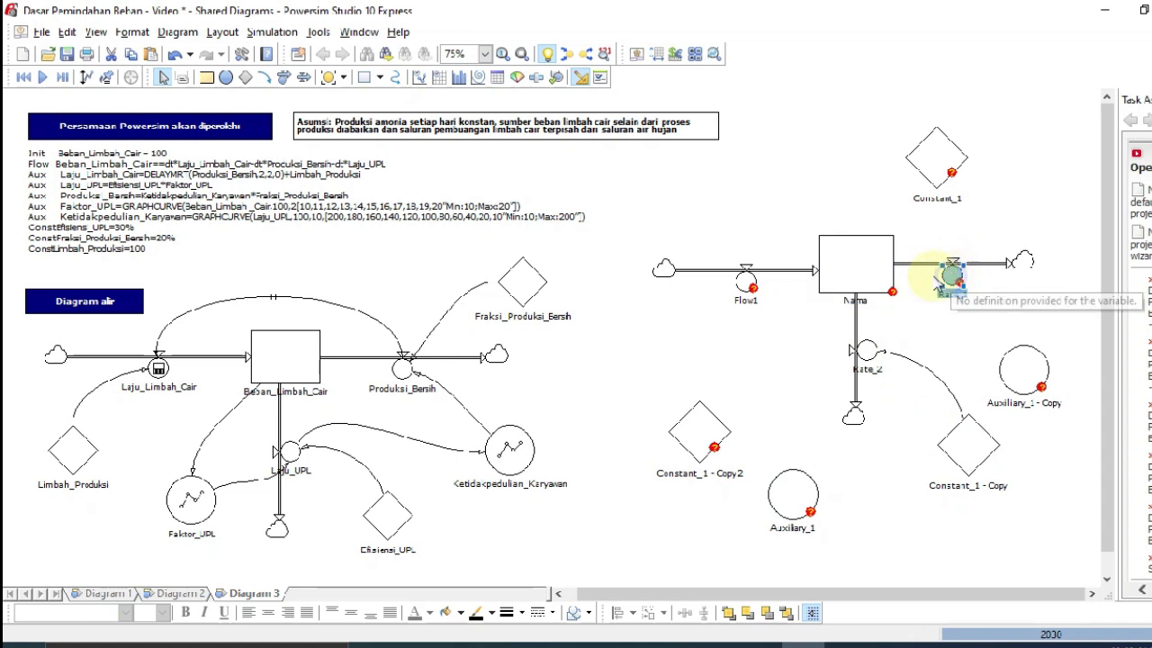
Delete the whole practice diagram around the Nama level, including its flows, constants and auxiliaries
left_click(807, 329)
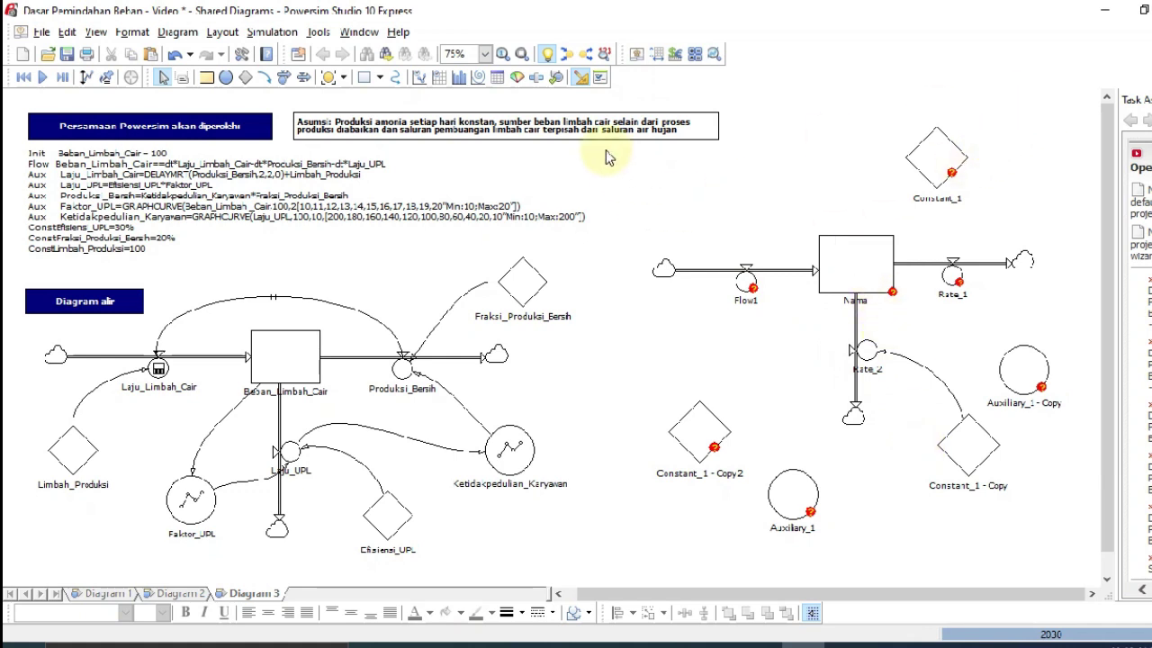
left_click_drag(627, 97, 1082, 562)
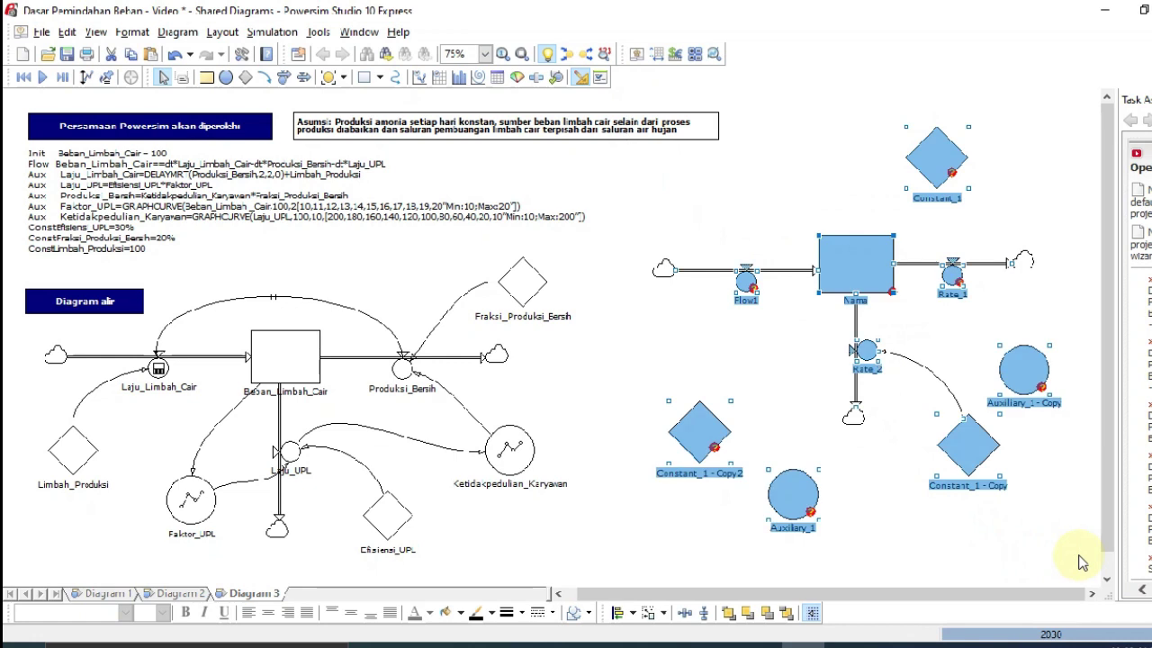
key("Delete")
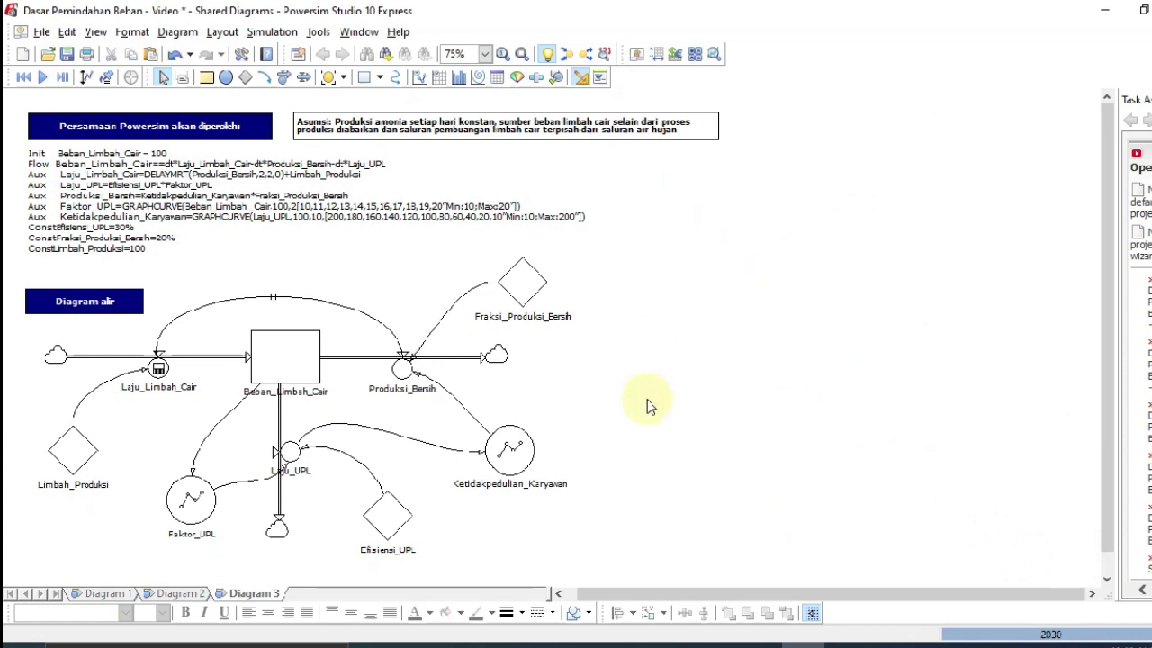
Review the definition and linked variables of the Laju_UPL rate, leaving its equation as it is
left_click(385, 513)
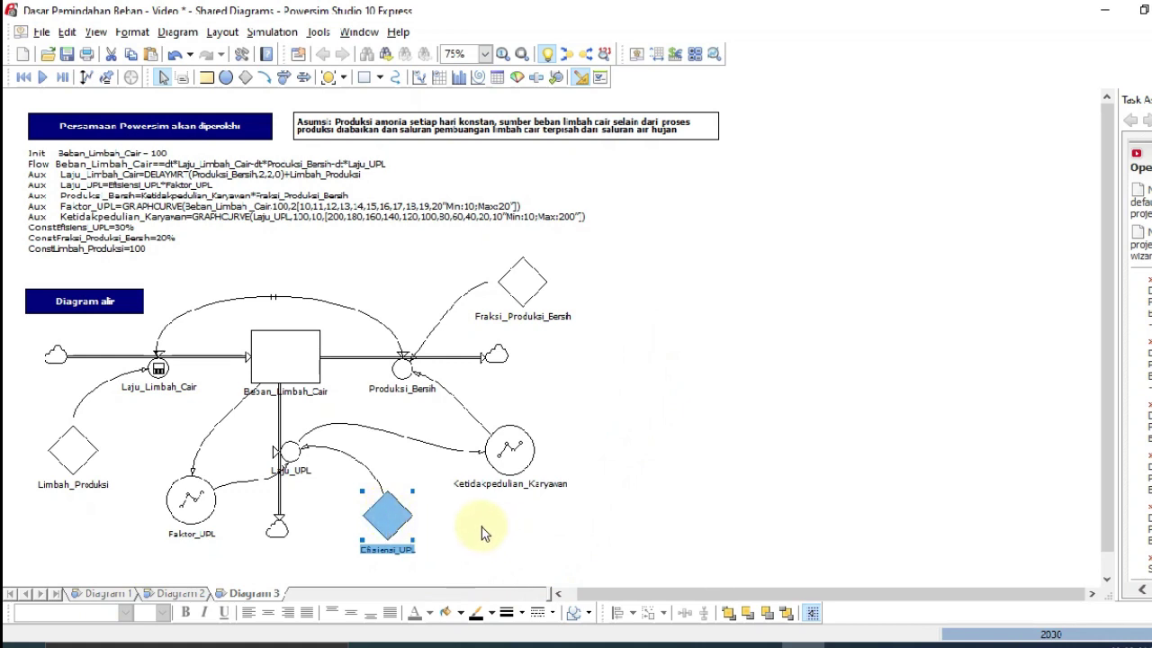
mouse_move(292, 459)
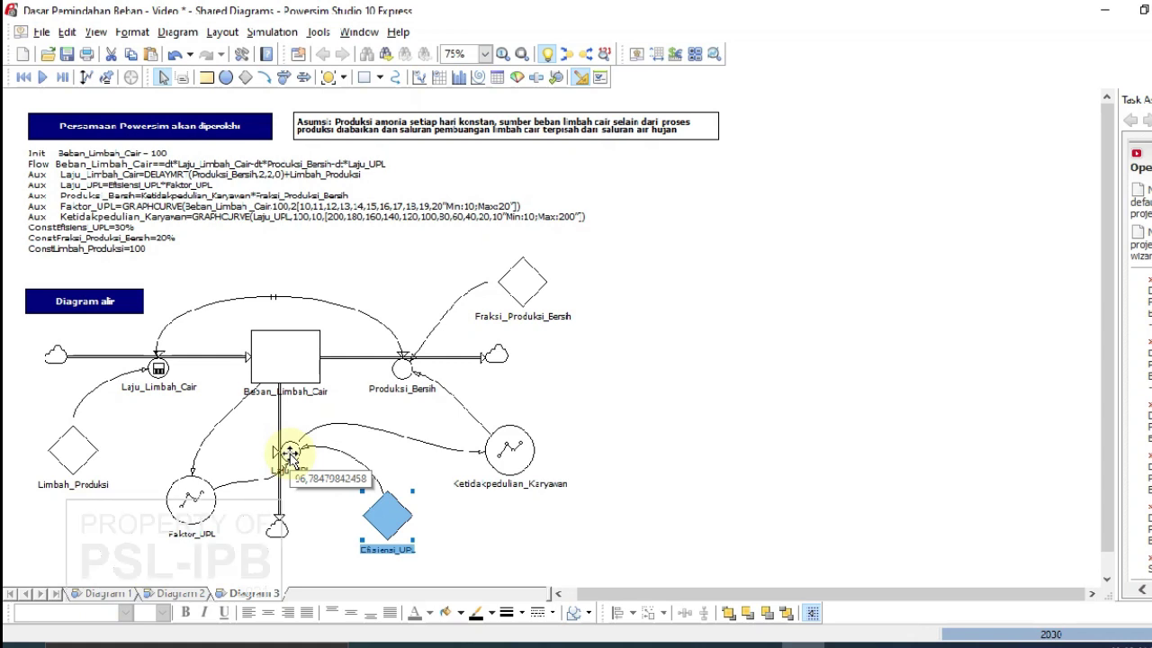
left_click(290, 453)
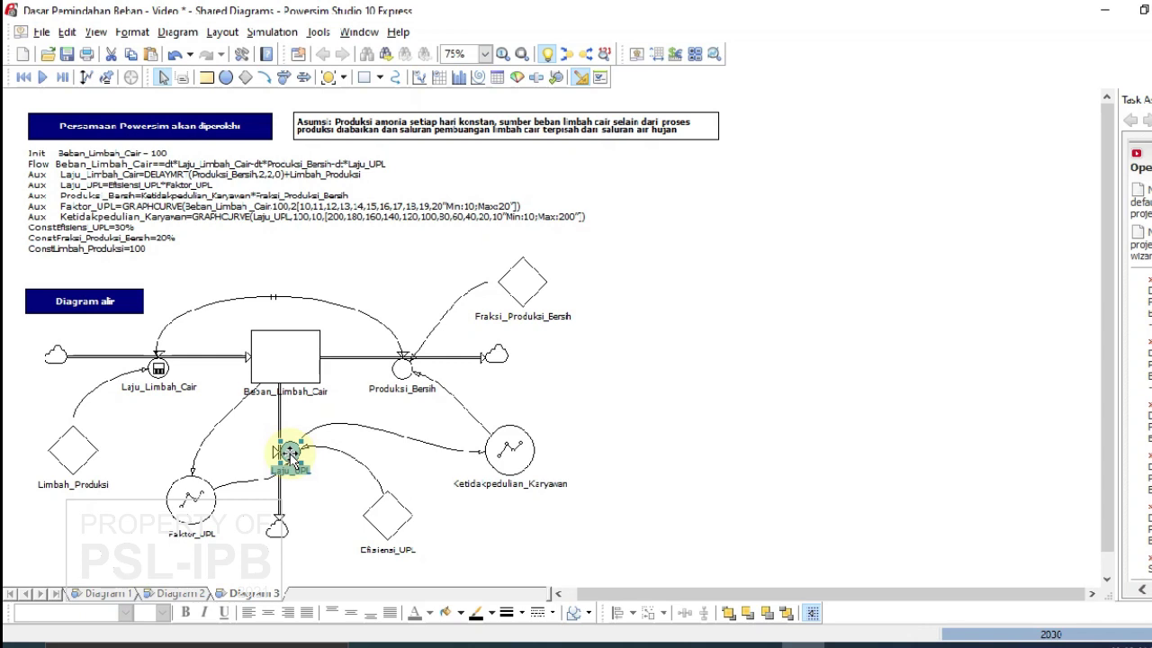
double_click(290, 453)
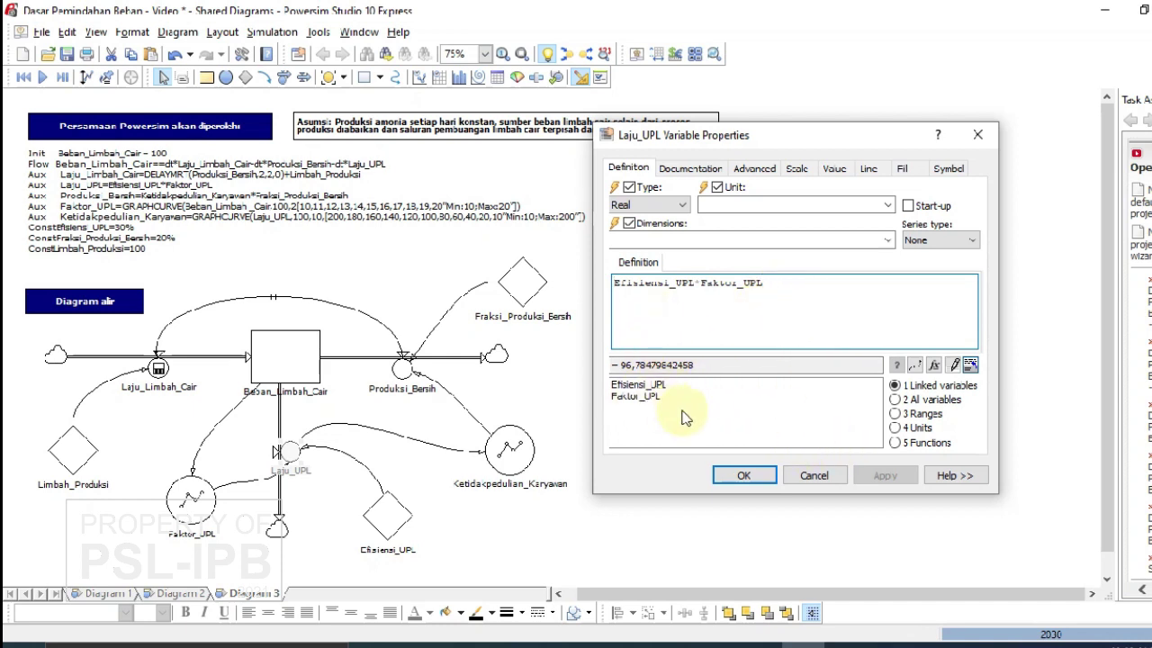
left_click(745, 476)
left_click(774, 475)
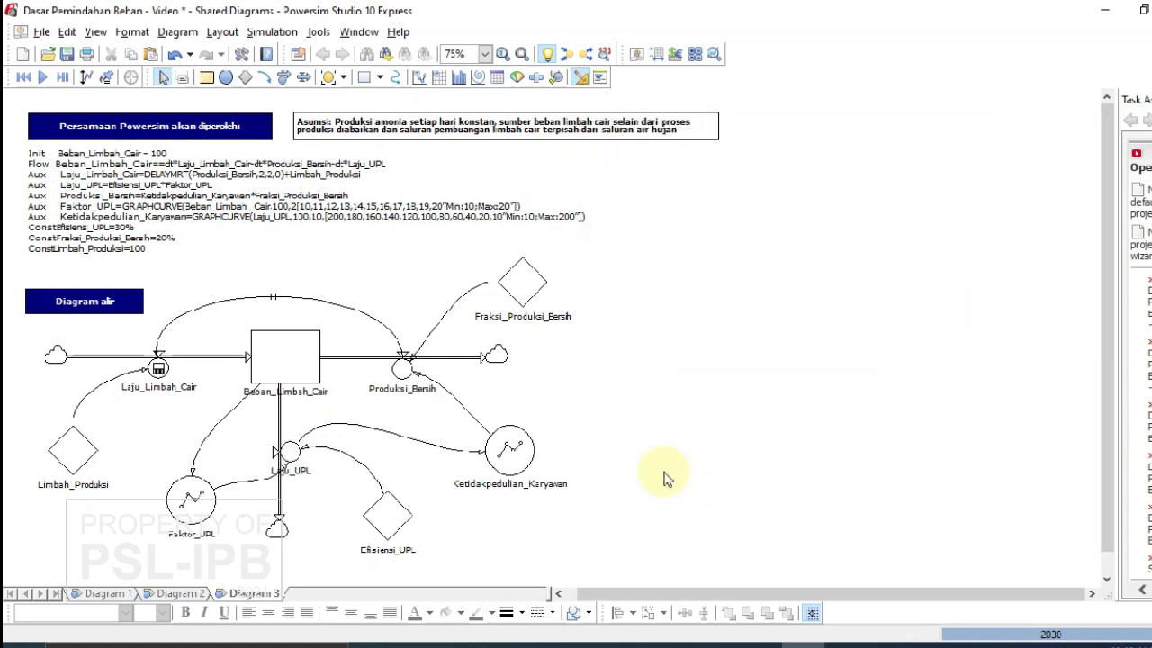
Open the definition of Ketidakpedulian_Karyawan and choose the GRAPHCURVE function in the Function Wizard
left_click(511, 455)
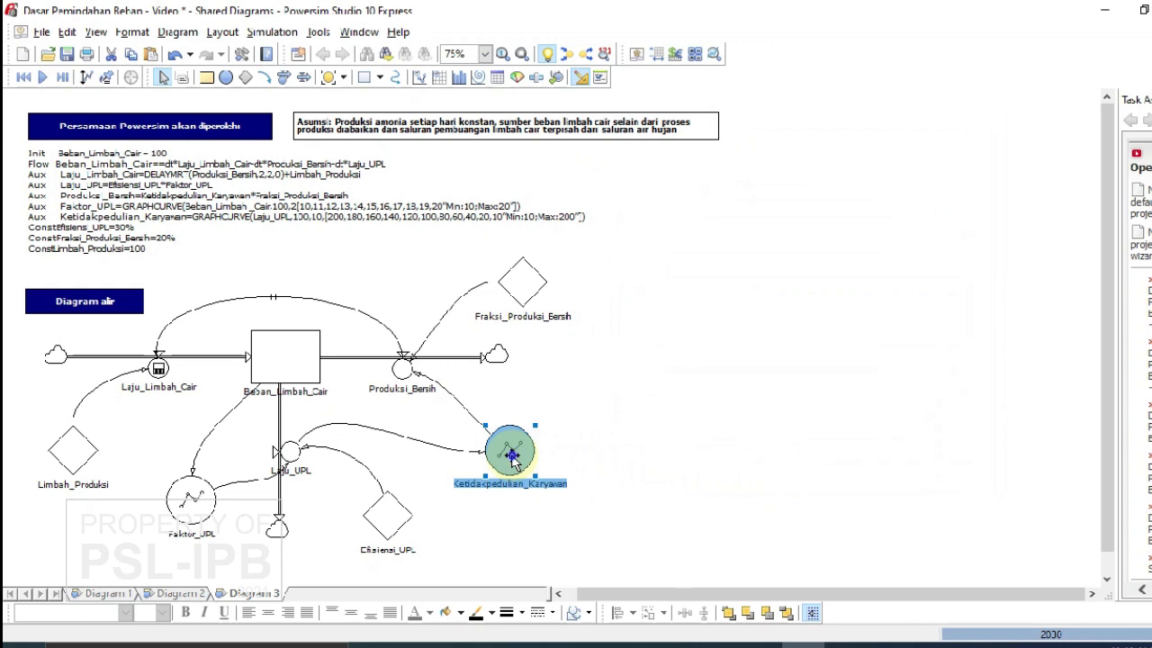
double_click(510, 454)
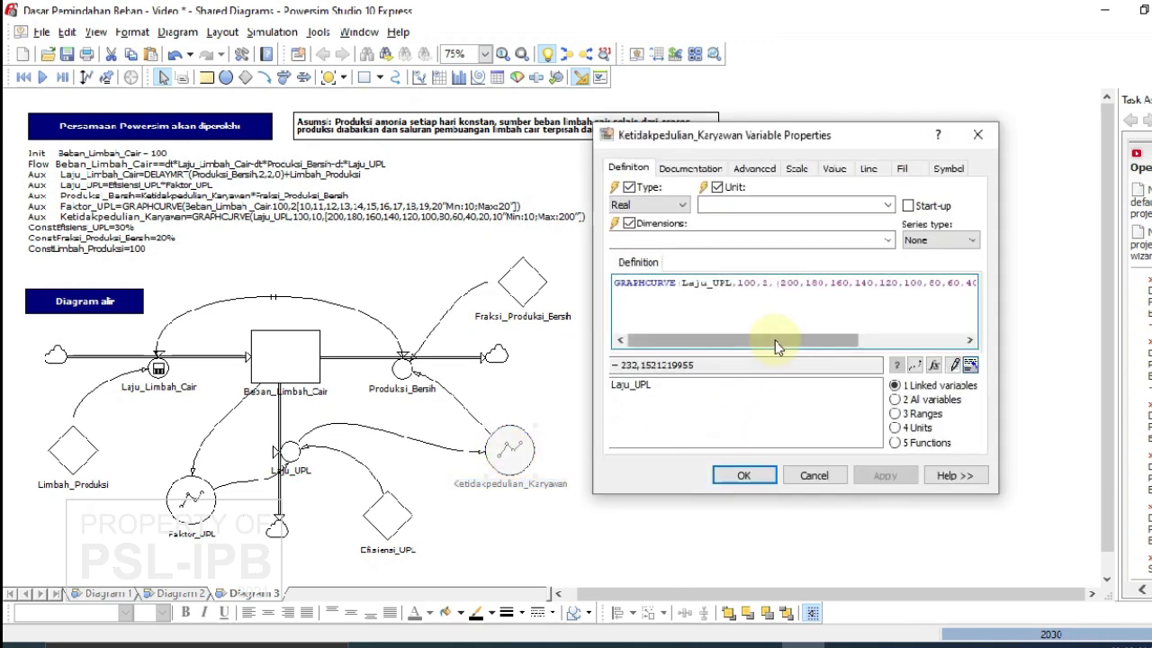
mouse_move(776, 338)
left_mouse_down()
mouse_move(896, 340)
mouse_move(796, 335)
left_mouse_up()
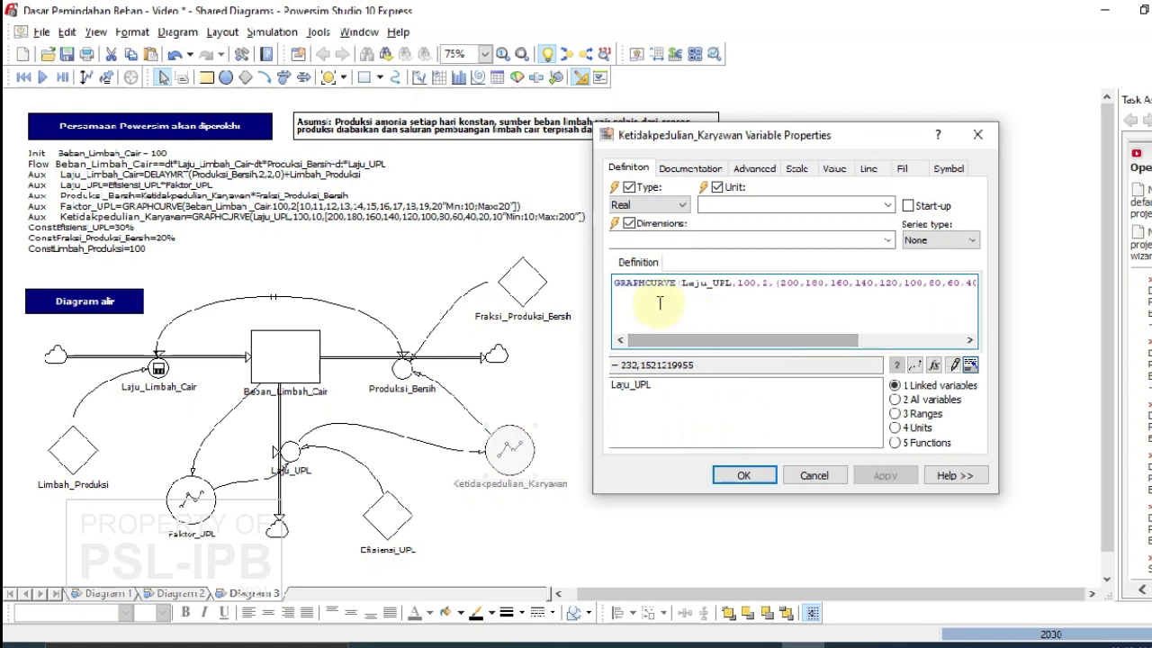
left_click(766, 282)
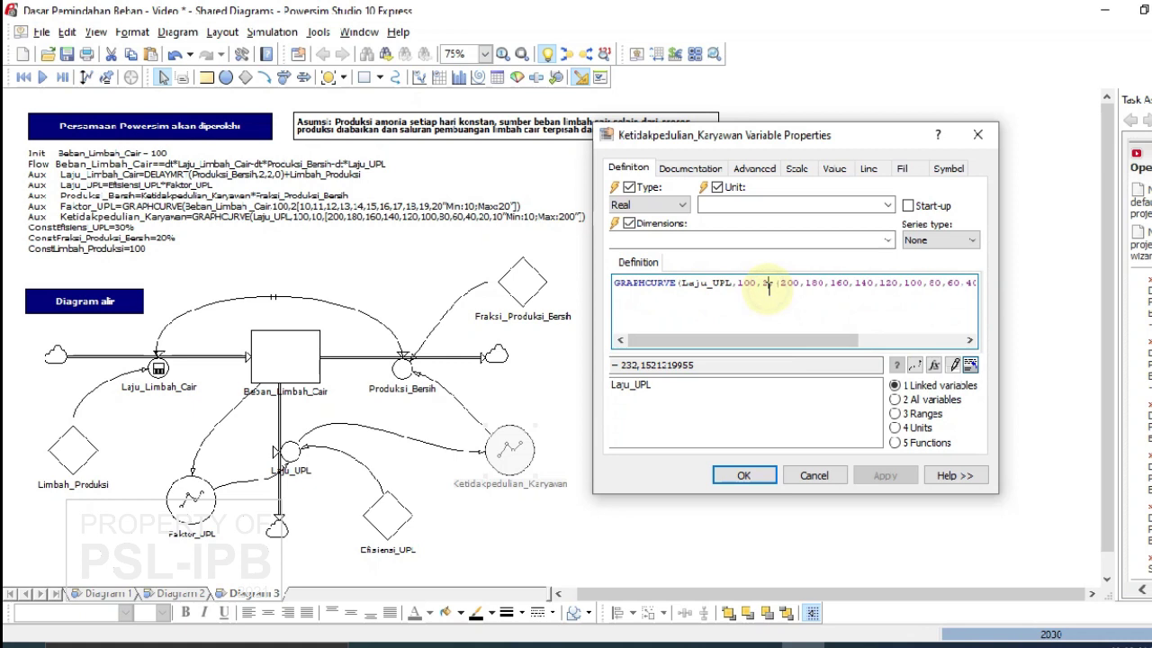
left_click(935, 365)
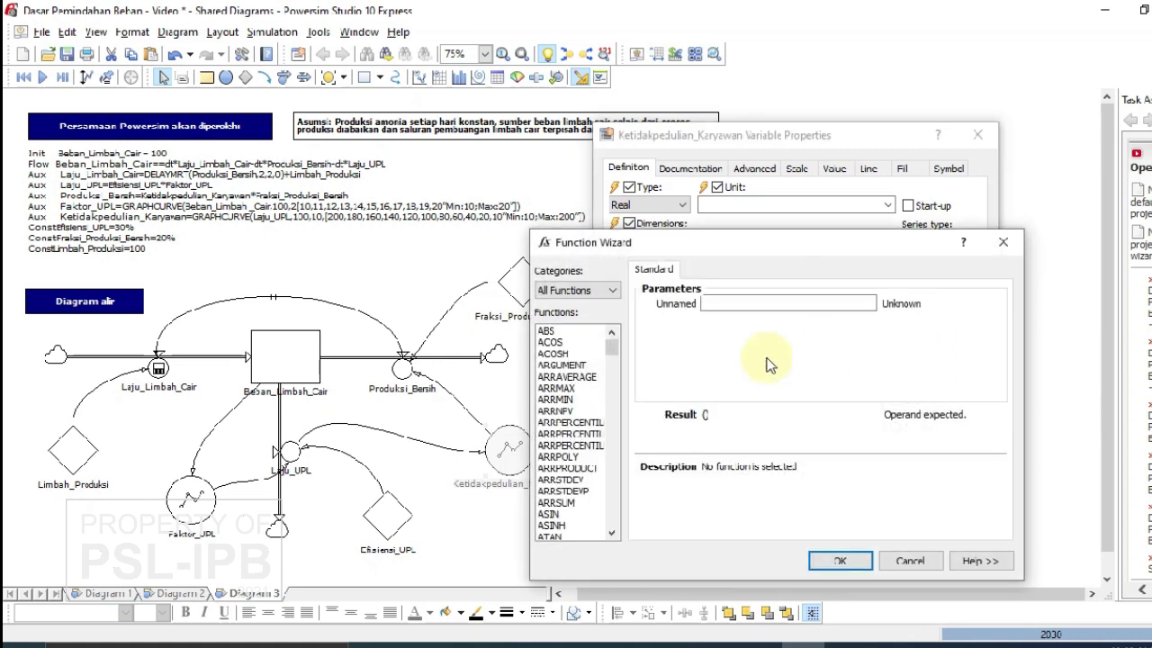
left_click(568, 388)
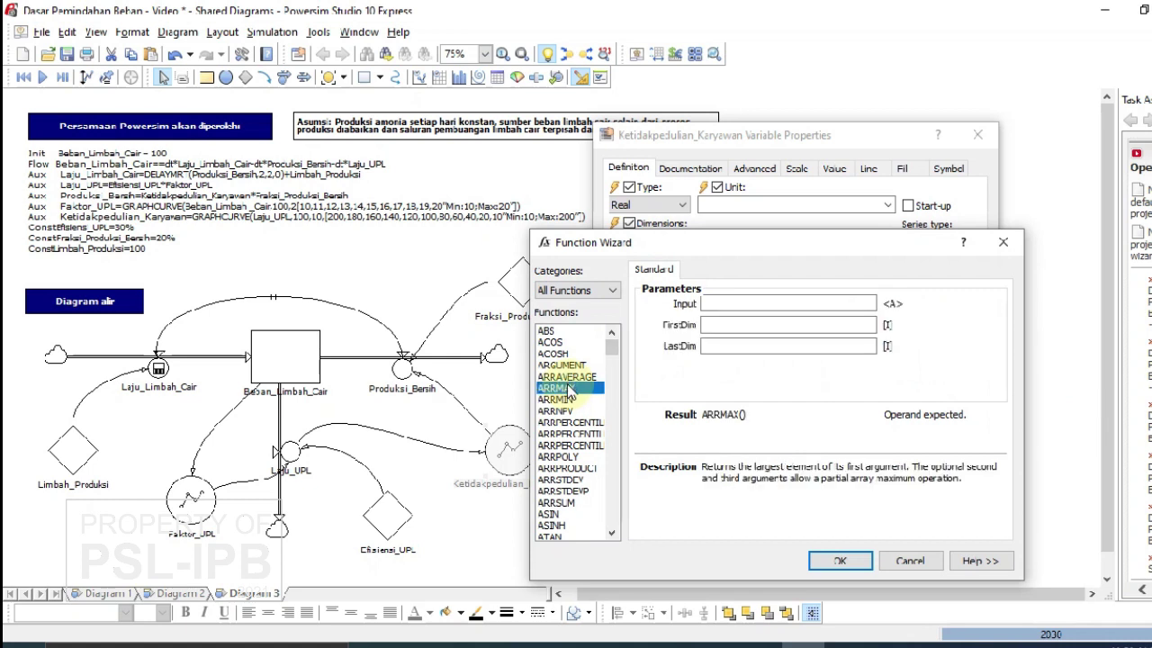
key("g")
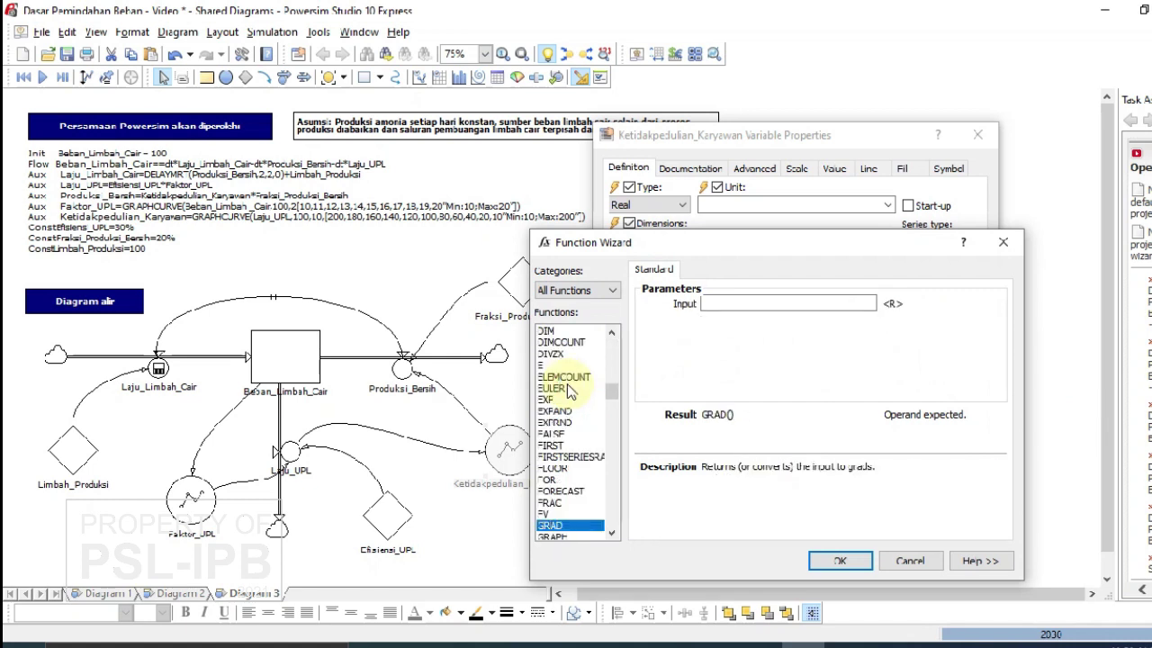
key("Down")
key("Down")
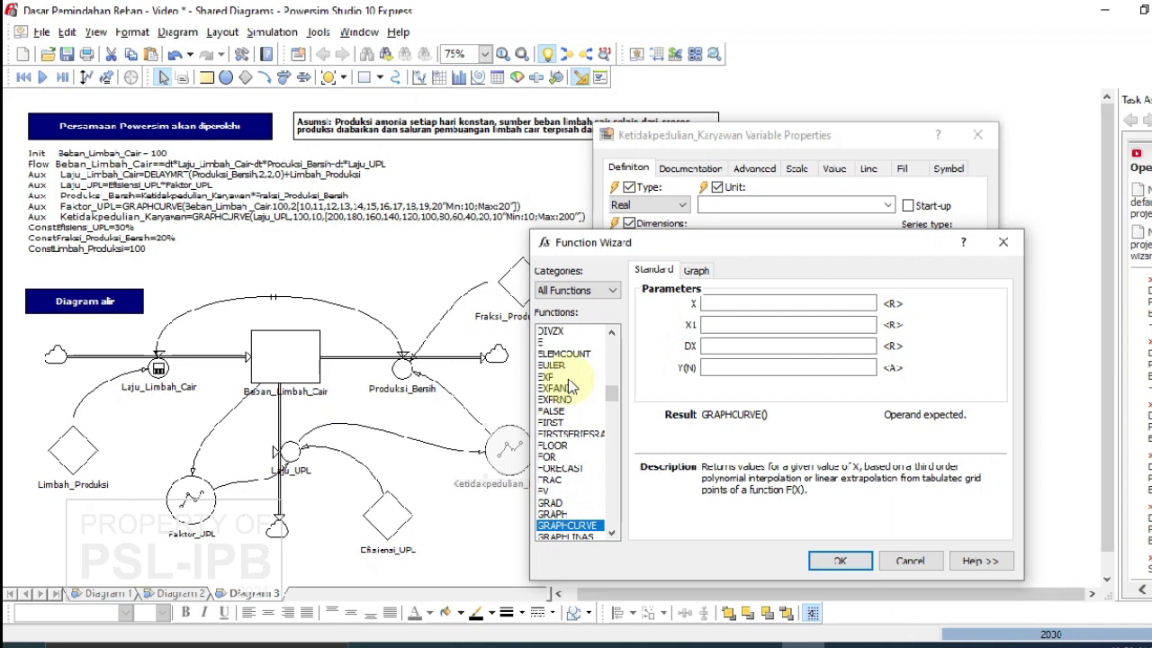
Fill in the GRAPHCURVE parameters with X as Laju_UPL, X1 as 100 and DX as 10
left_click(803, 303)
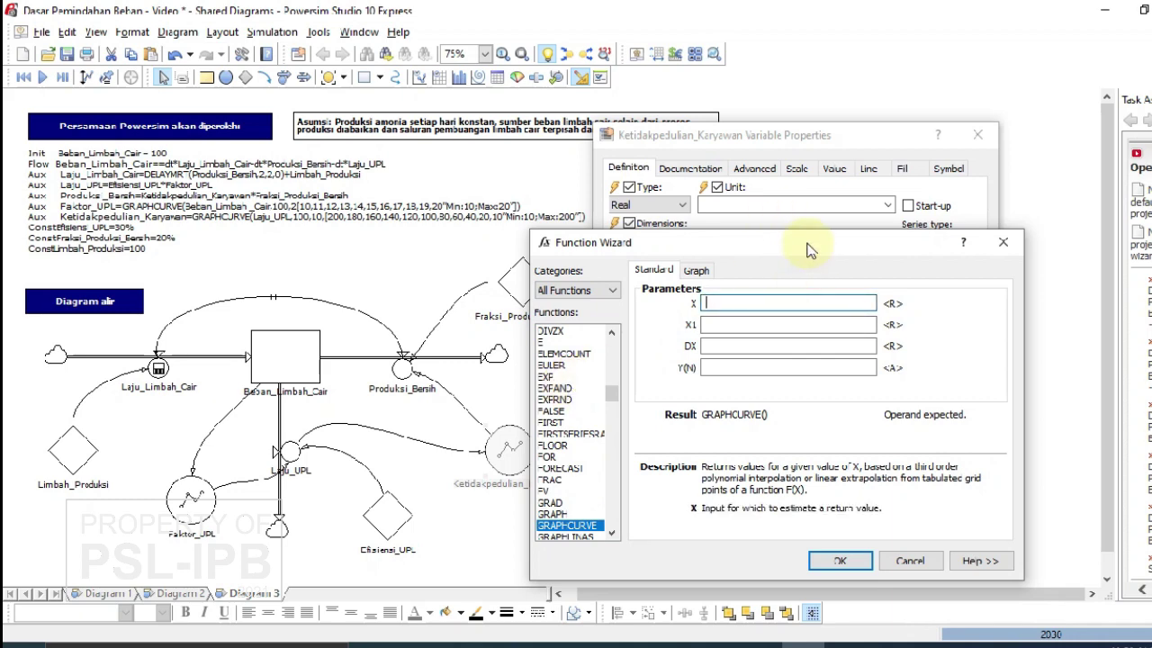
left_click_drag(807, 248, 795, 300)
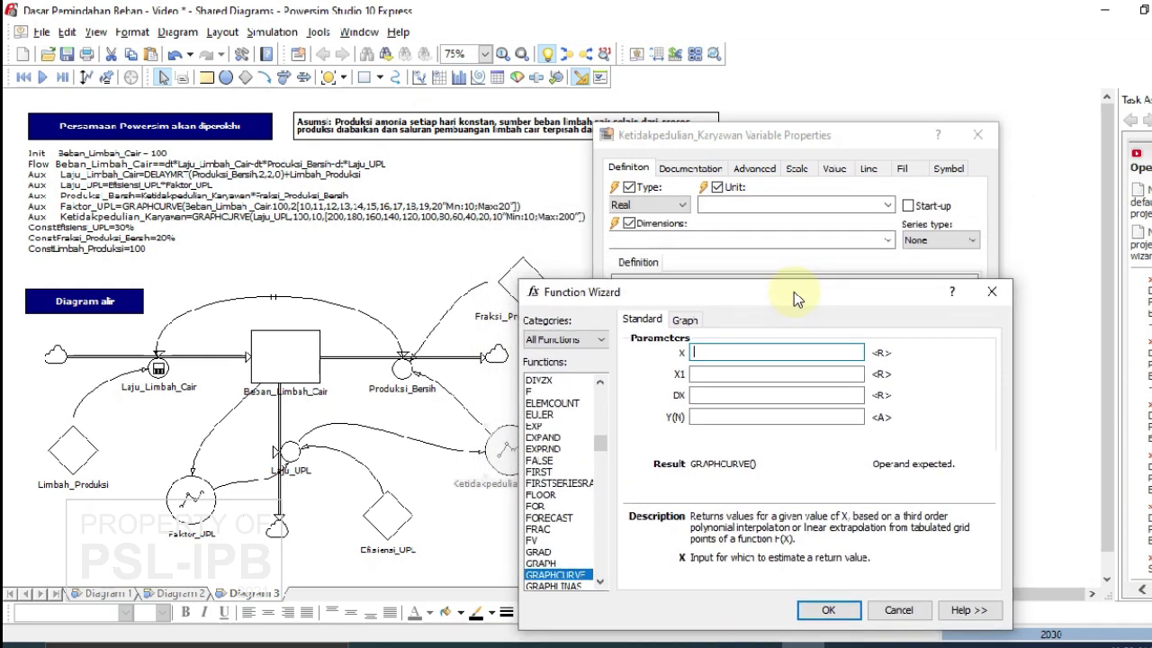
left_click_drag(796, 300, 858, 296)
type("La")
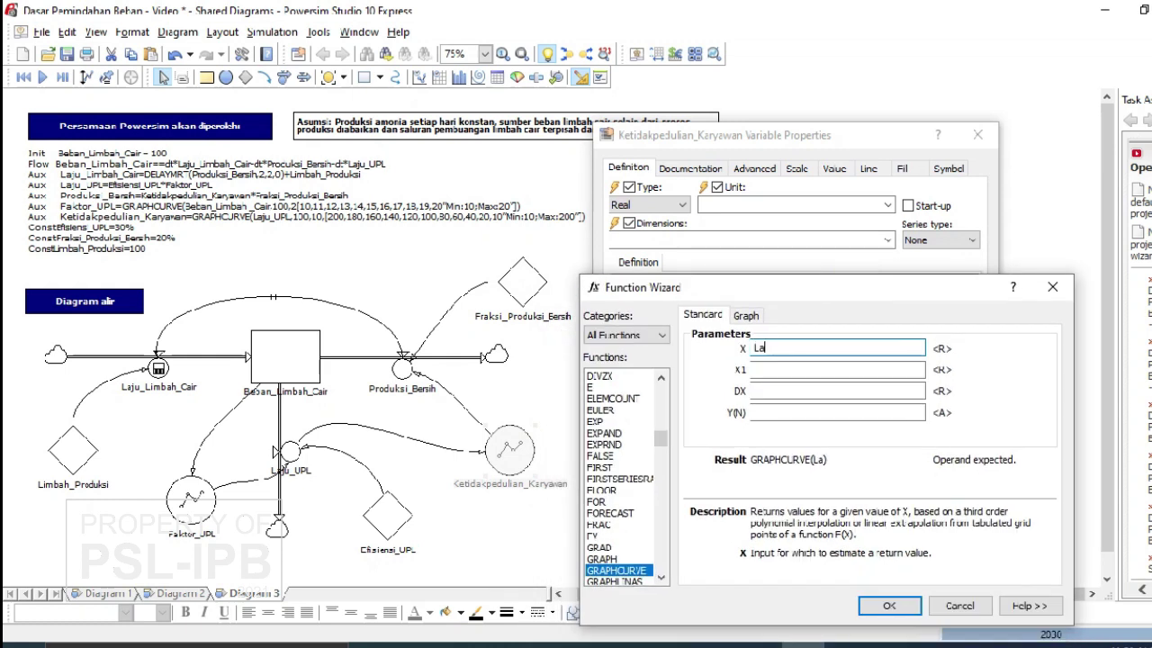
type("ju_UPL")
left_click(756, 368)
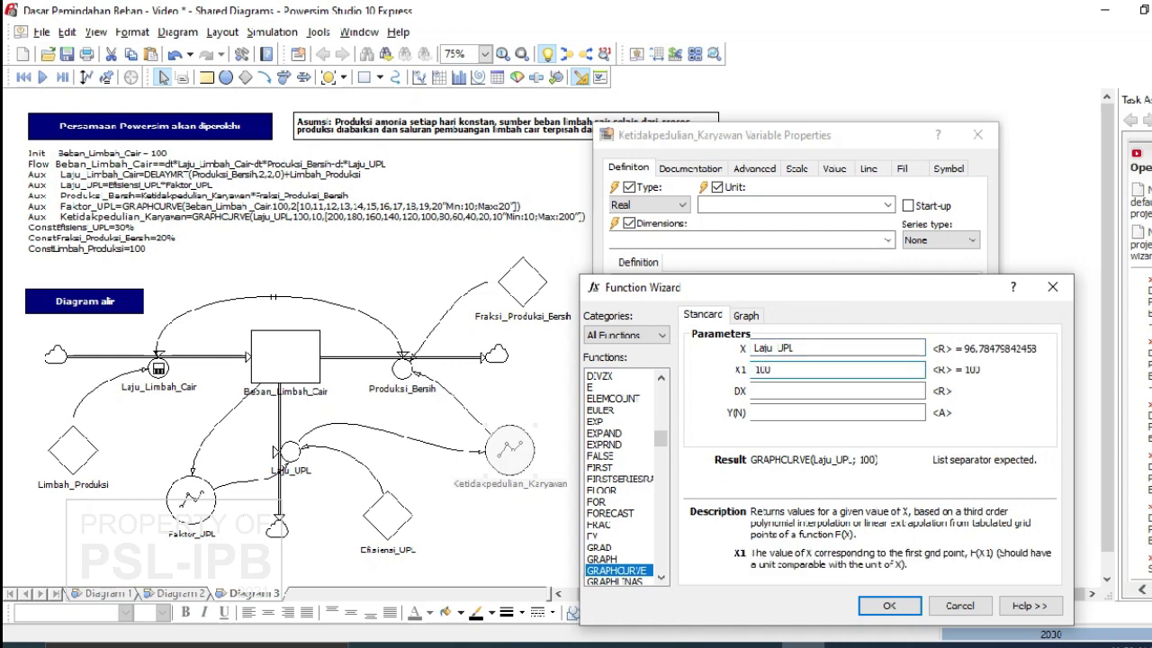
left_click(774, 391)
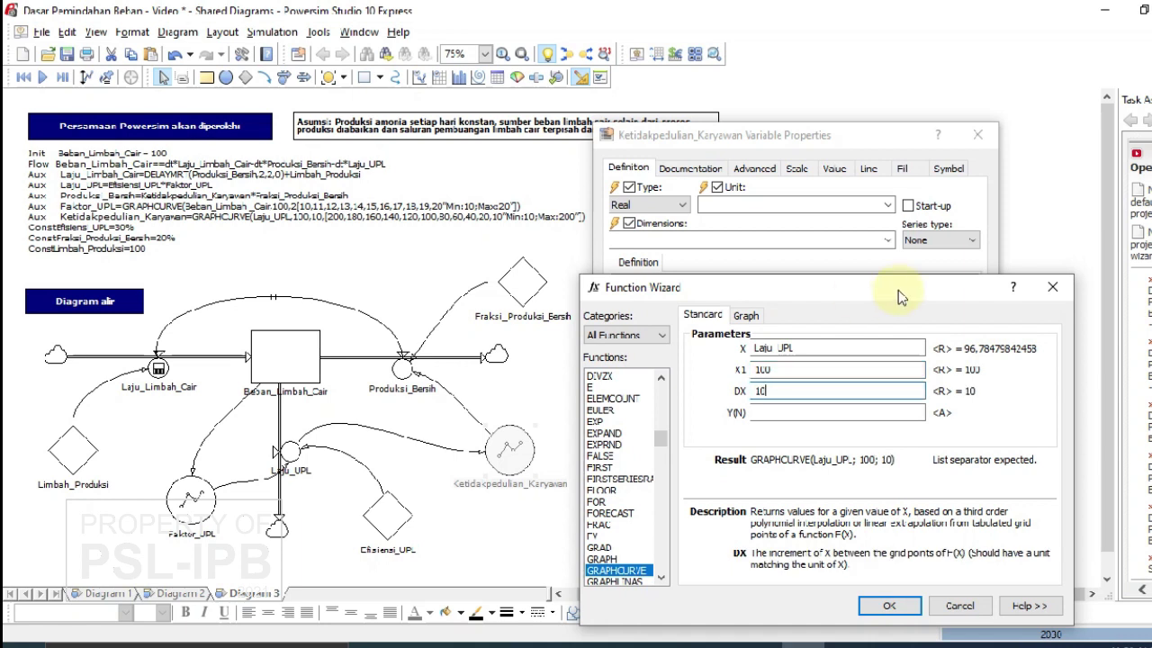
Define the GRAPHCURVE graph for Ketidakpedulian_Karyawan with 11 grid points and a Y-axis scale from 10 to 200
left_click(746, 315)
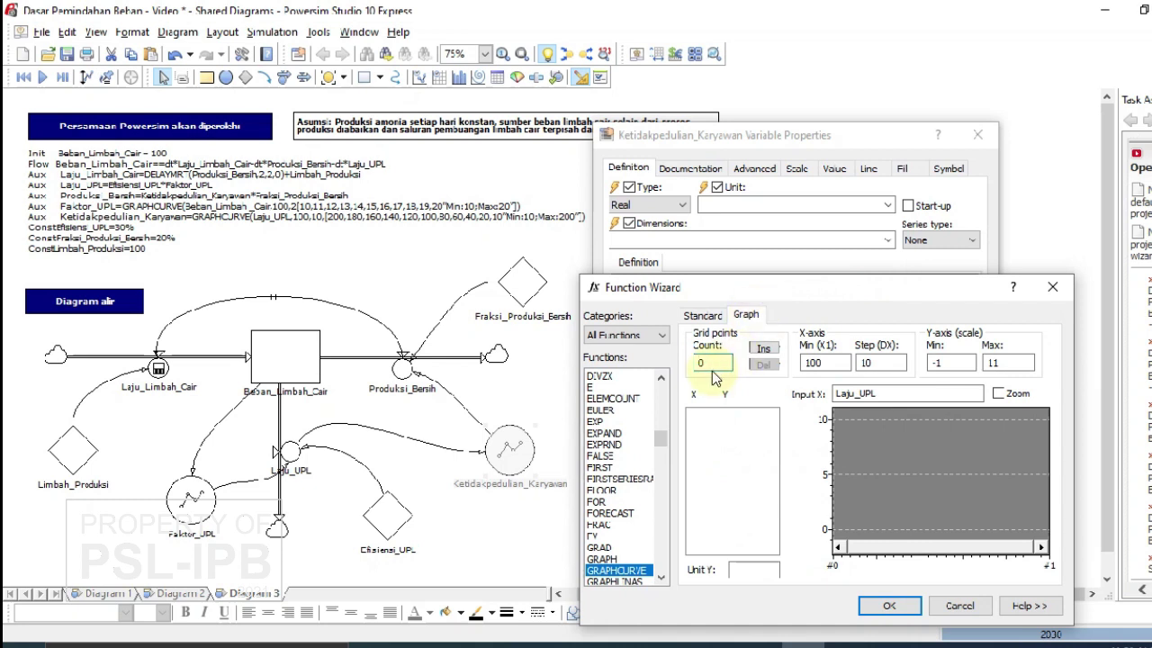
double_click(710, 365)
type("11")
left_click(937, 362)
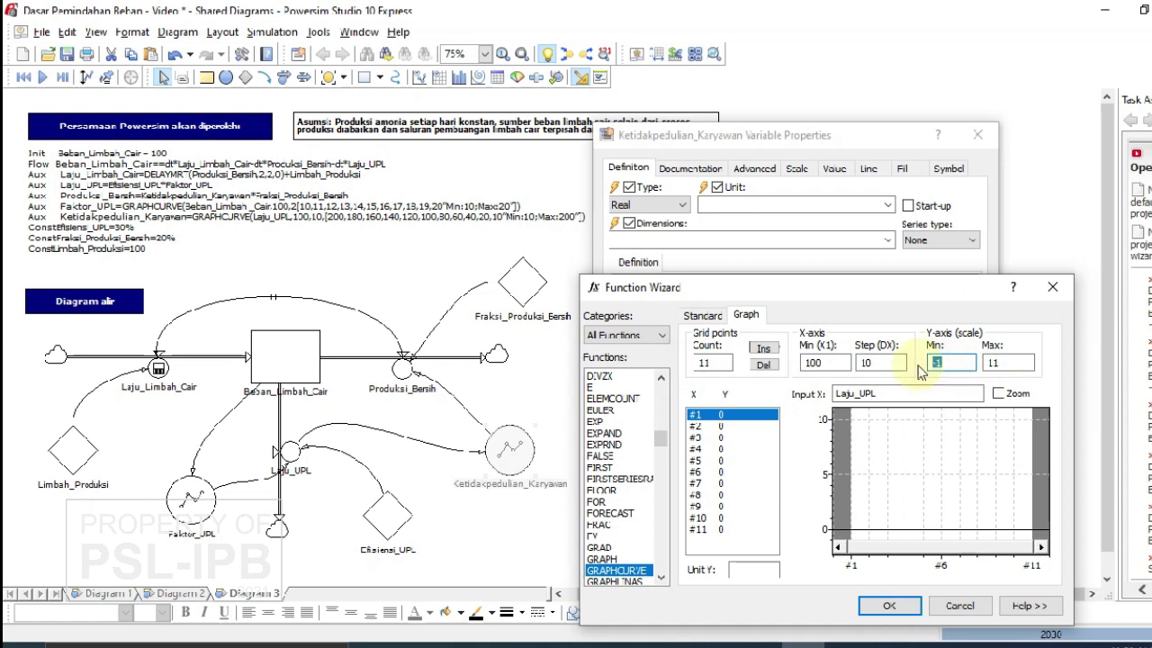
type("10")
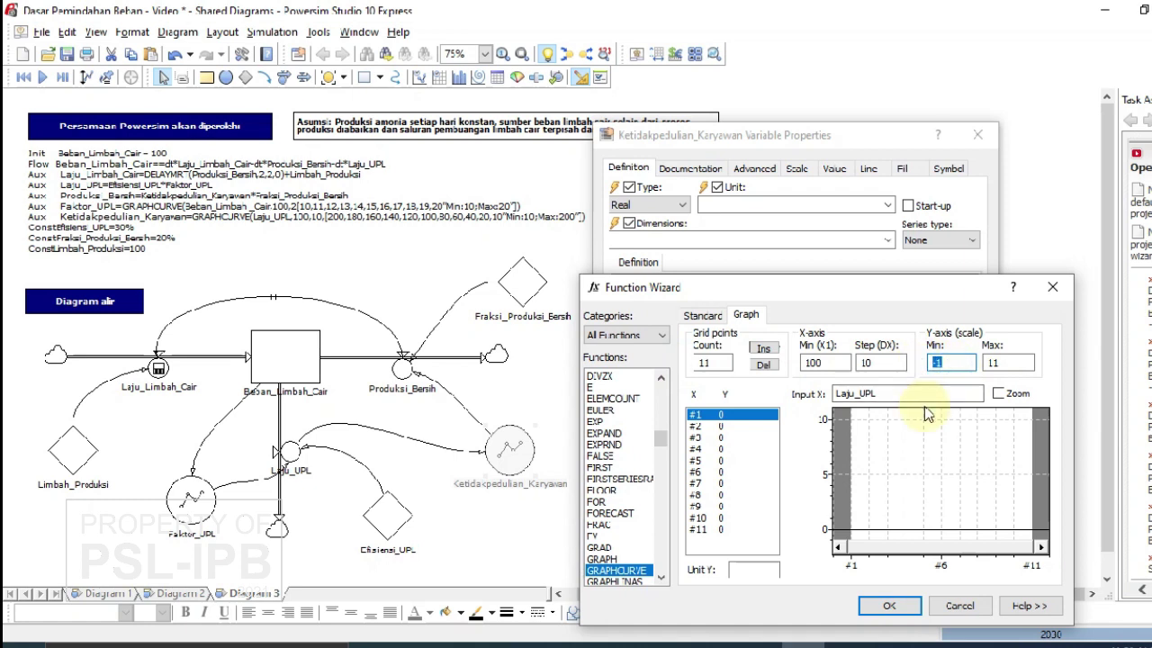
key("Tab")
type("2")
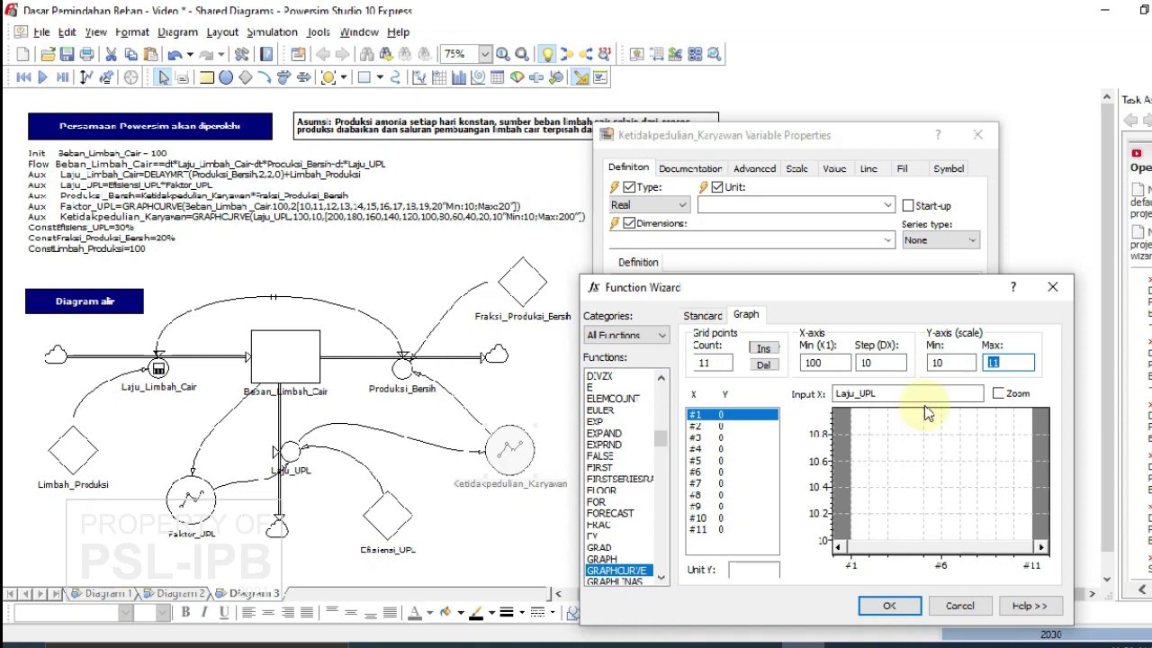
left_click(891, 605)
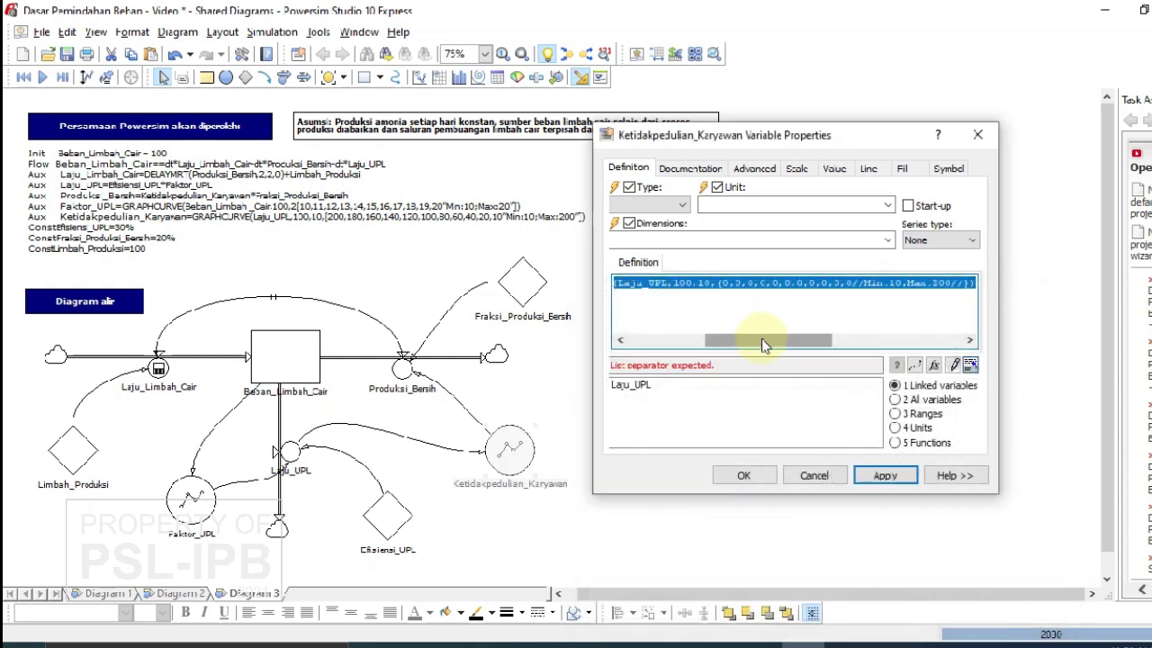
Check the beginning of the inserted GRAPHCURVE equation and discard the changes to Ketidakpedulian_Karyawan
left_click_drag(762, 338, 673, 353)
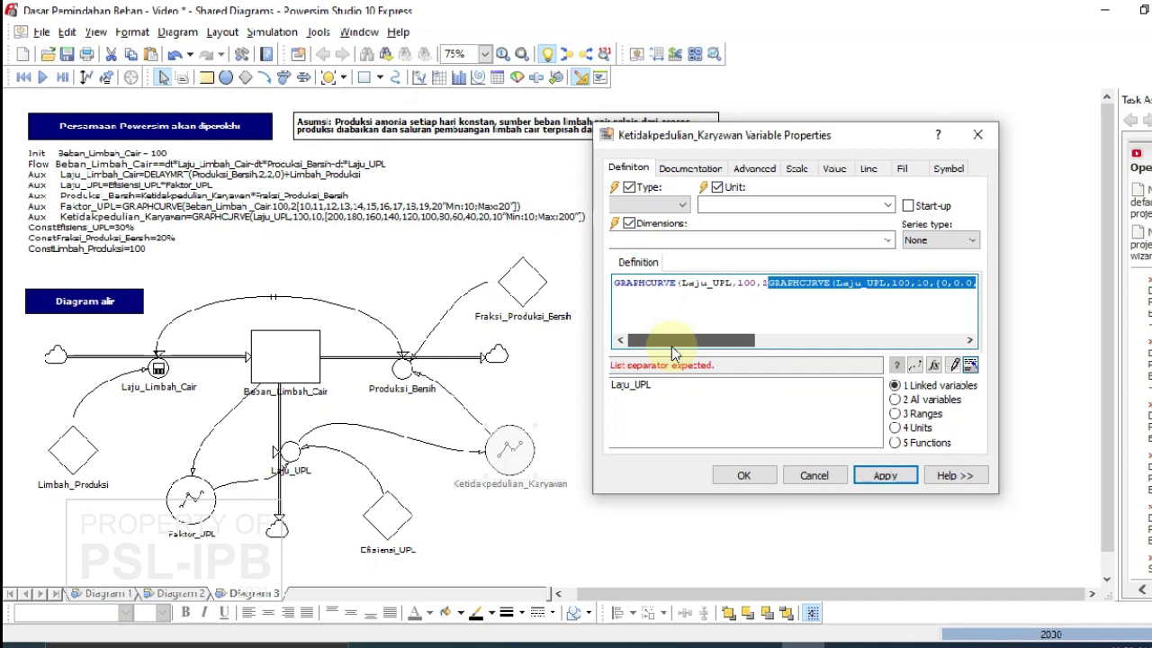
left_click(820, 478)
left_click(779, 457)
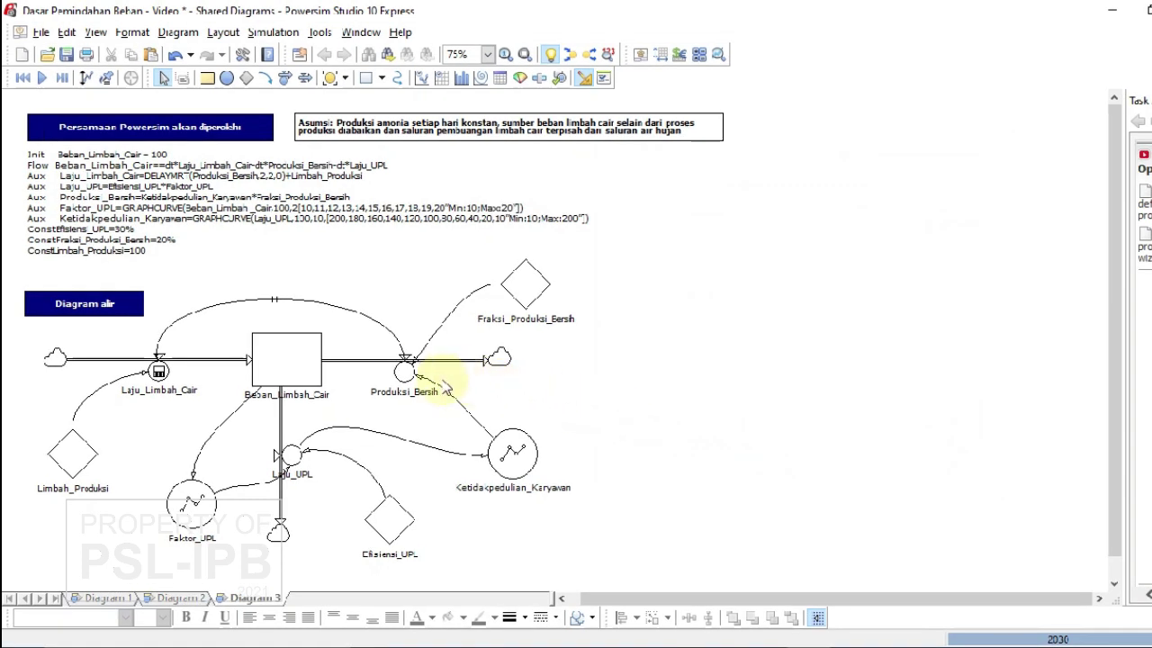
Review the equation and linked variables of the Produksi_Bersih rate, leaving its definition as it is
left_click(404, 370)
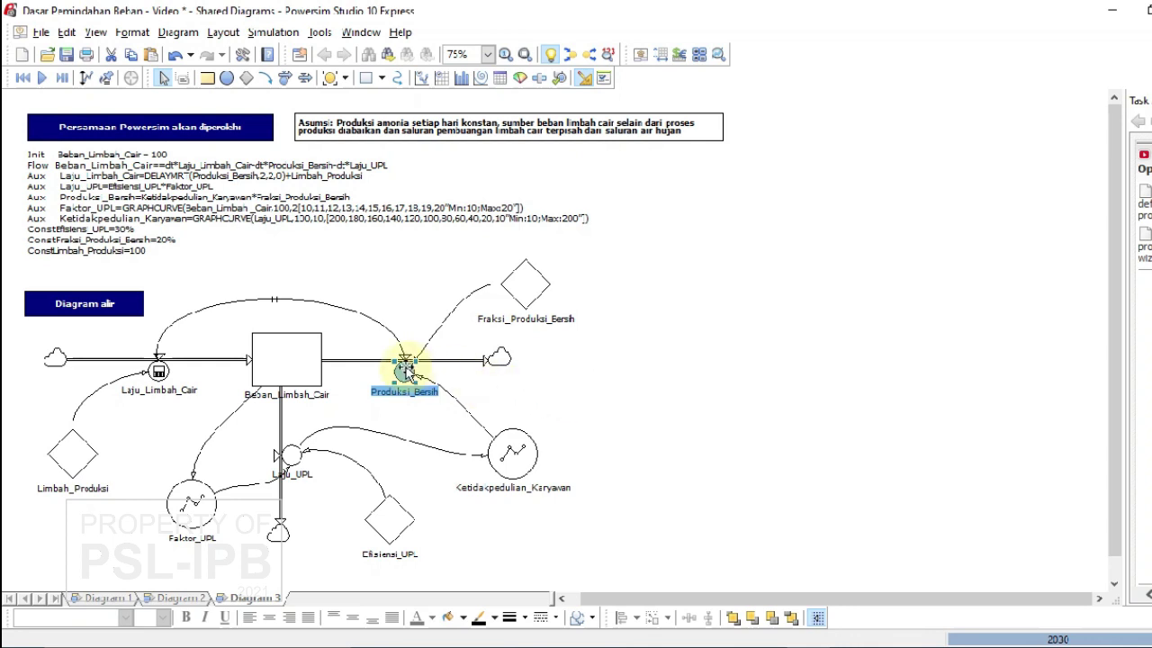
double_click(405, 369)
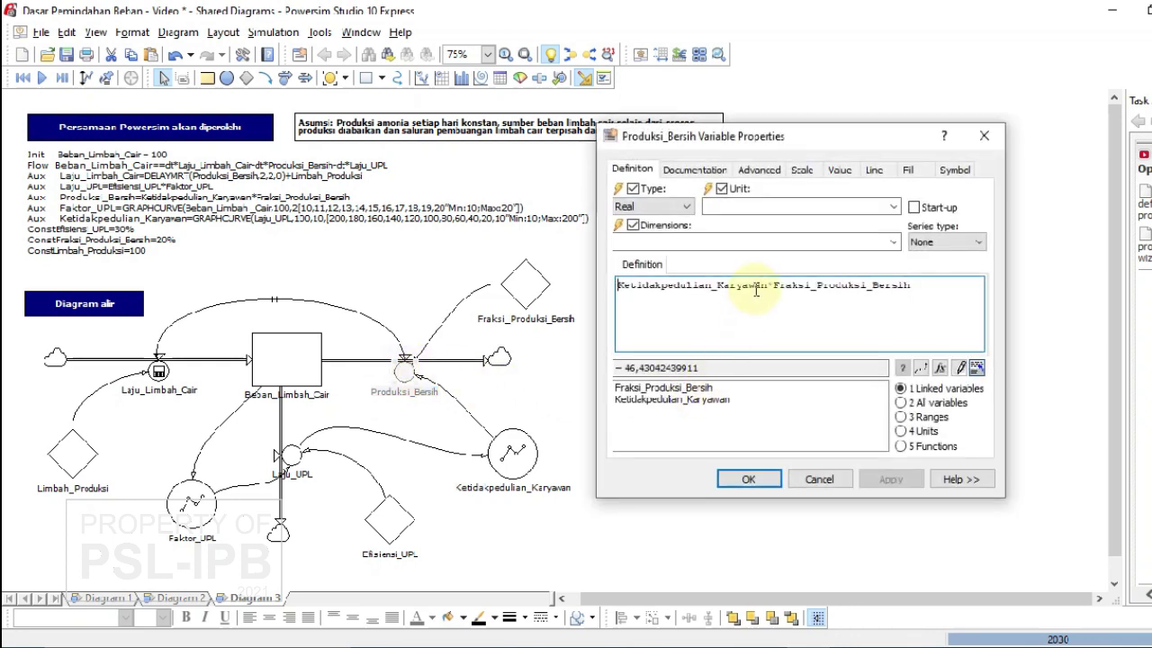
left_click_drag(641, 287, 898, 292)
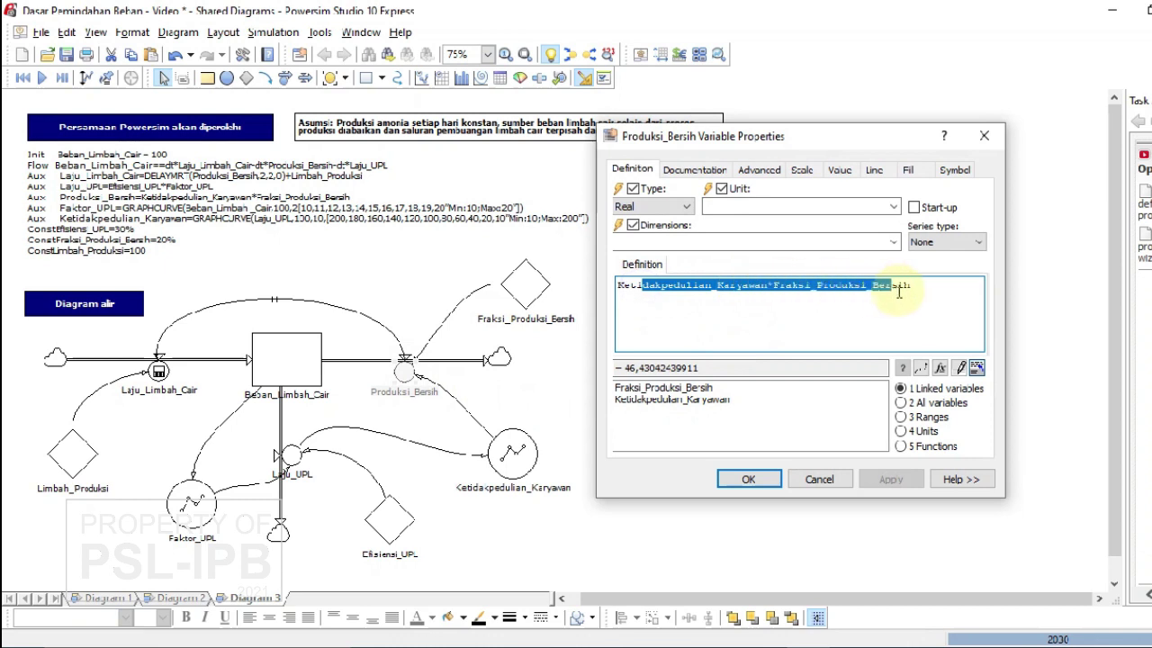
left_click(868, 286)
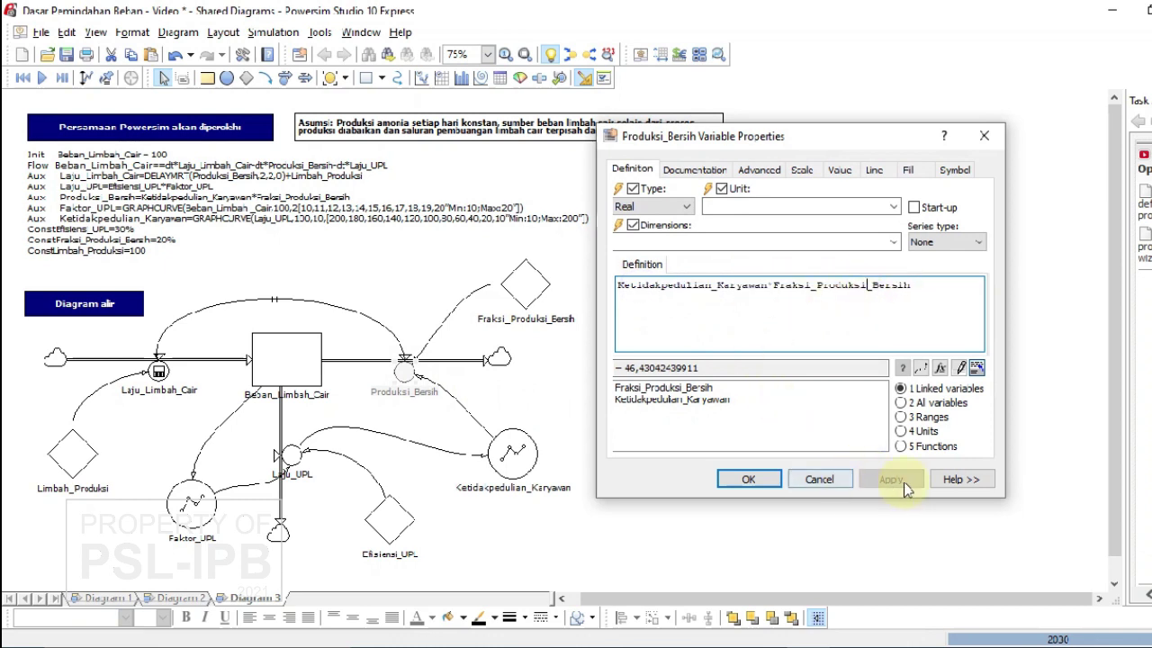
left_click(745, 479)
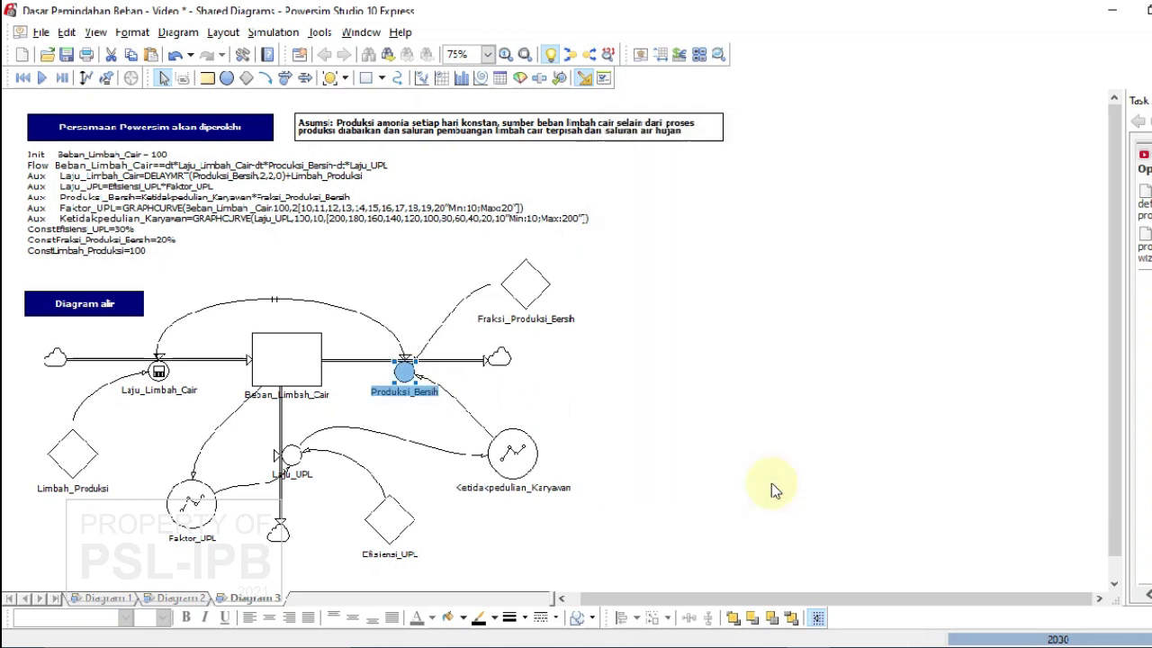
left_click(678, 365)
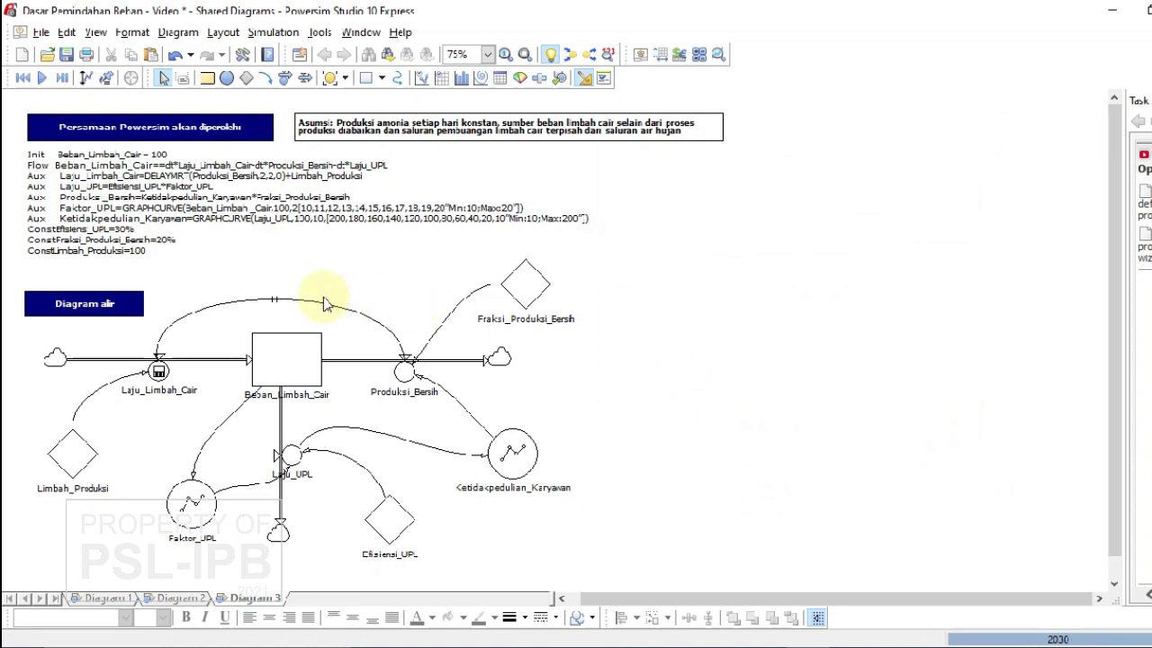
Review the DELAYMTR equation of the Laju_Limbah_Cair rate and its link to the Limbah_Produksi constant
left_click(160, 371)
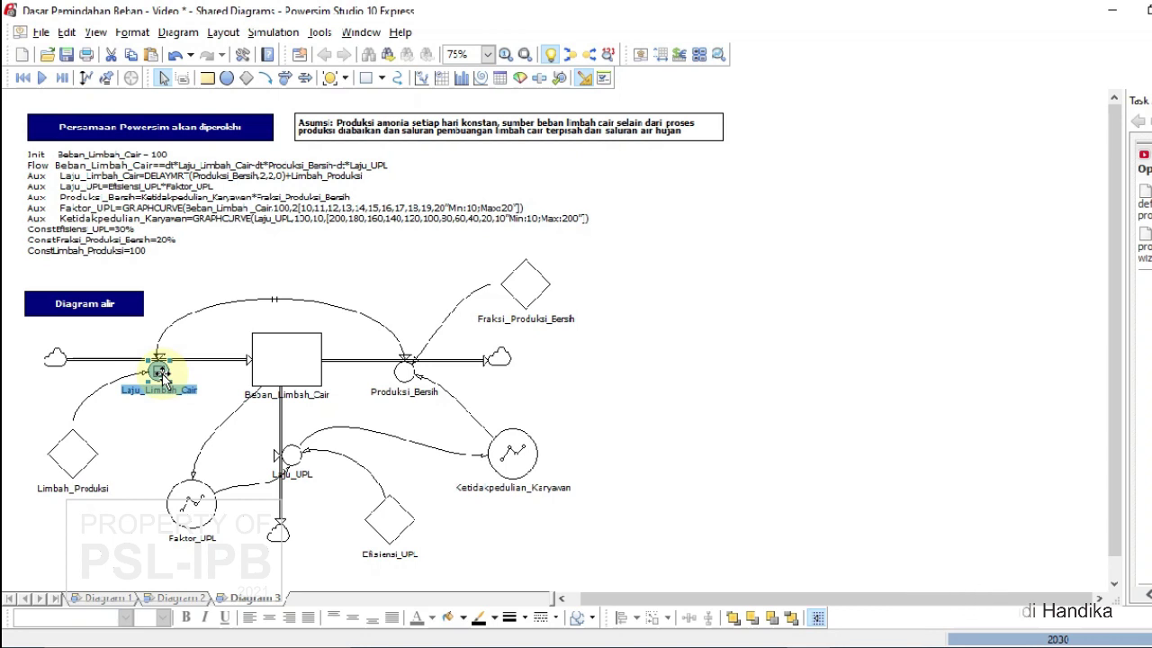
left_click(72, 452)
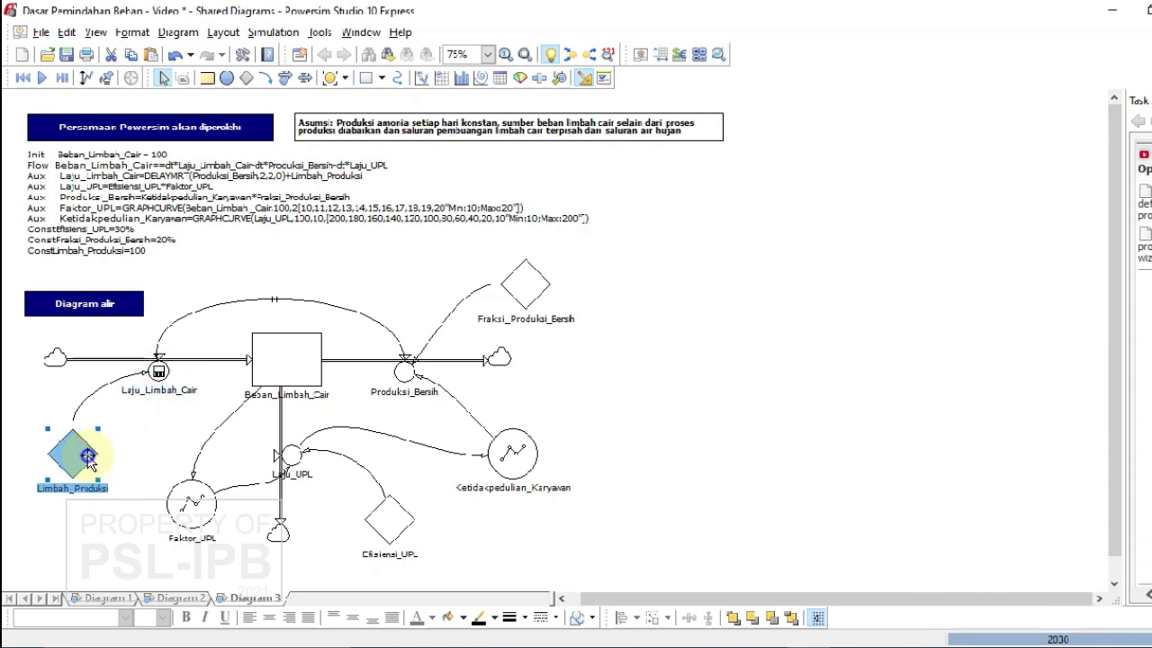
double_click(158, 372)
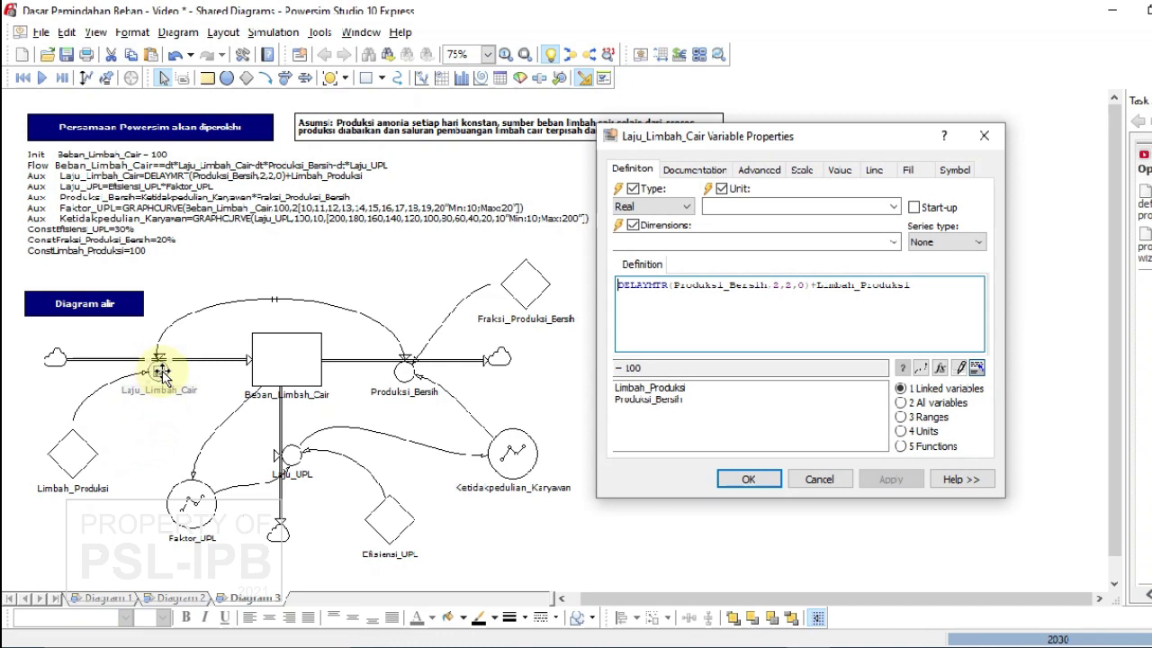
mouse_move(660, 296)
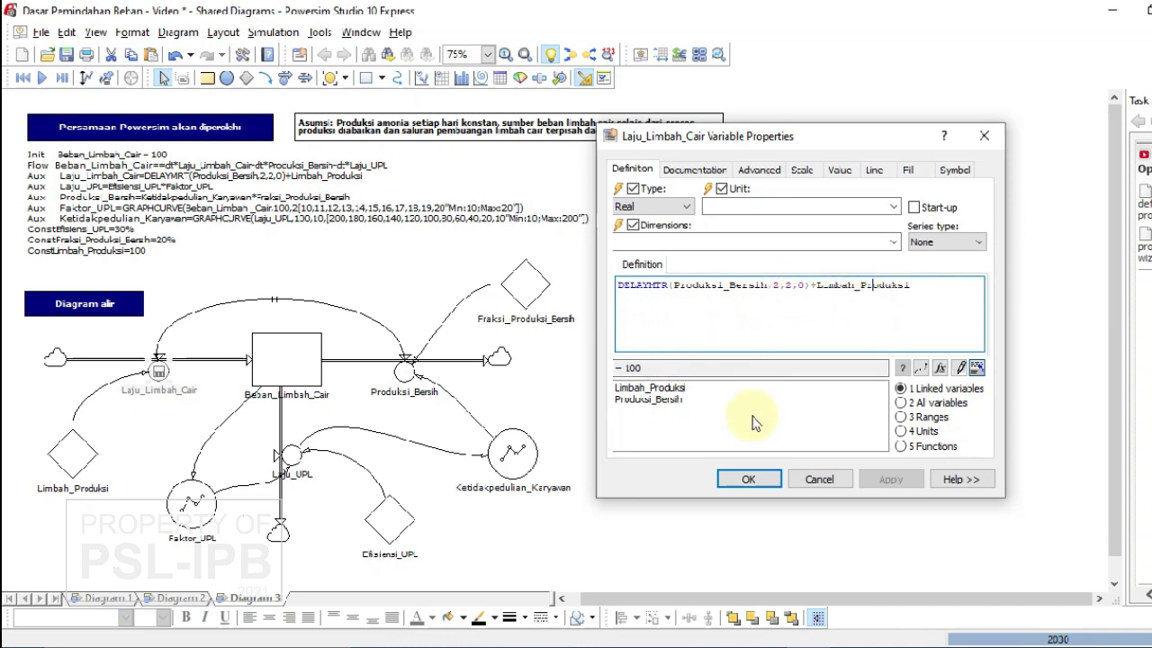
left_click(747, 478)
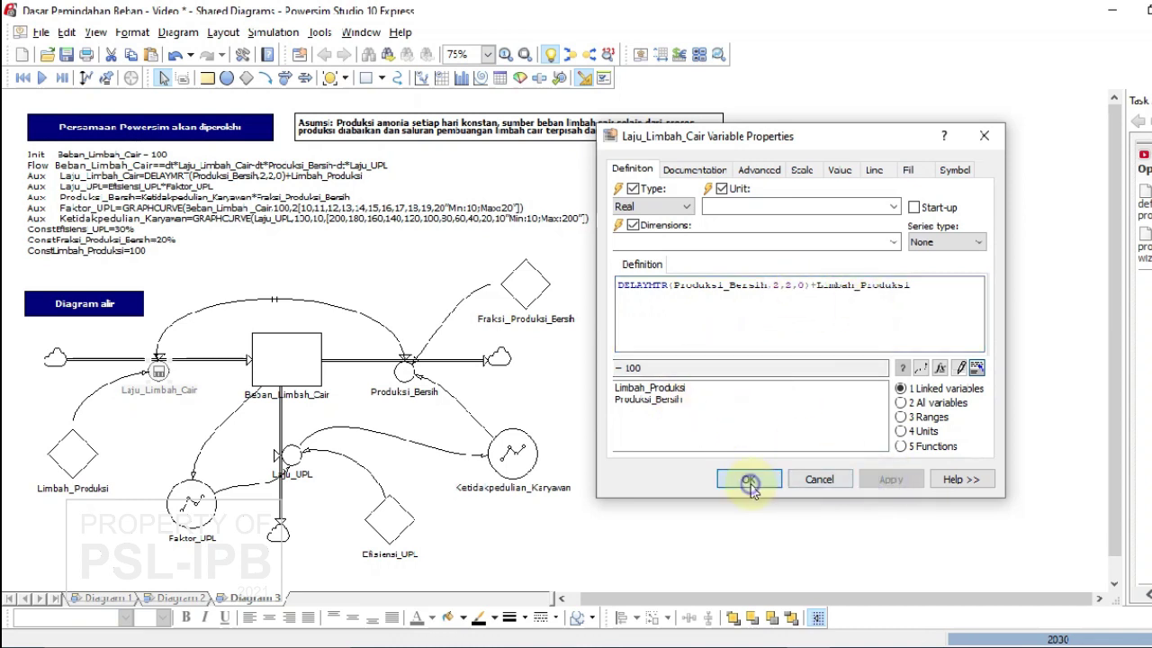
left_click(693, 372)
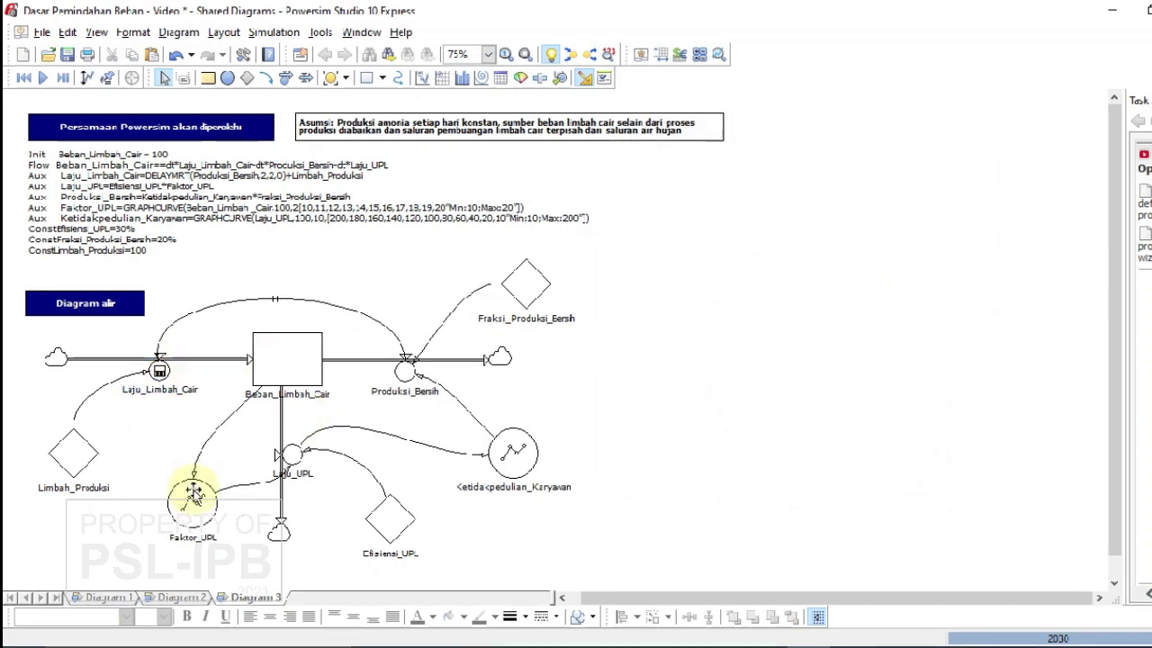
Review the full GRAPHCURVE definition of Faktor_UPL and inspect the delayed link between Produksi_Bersih and Laju_Limbah_Cair
mouse_move(193, 504)
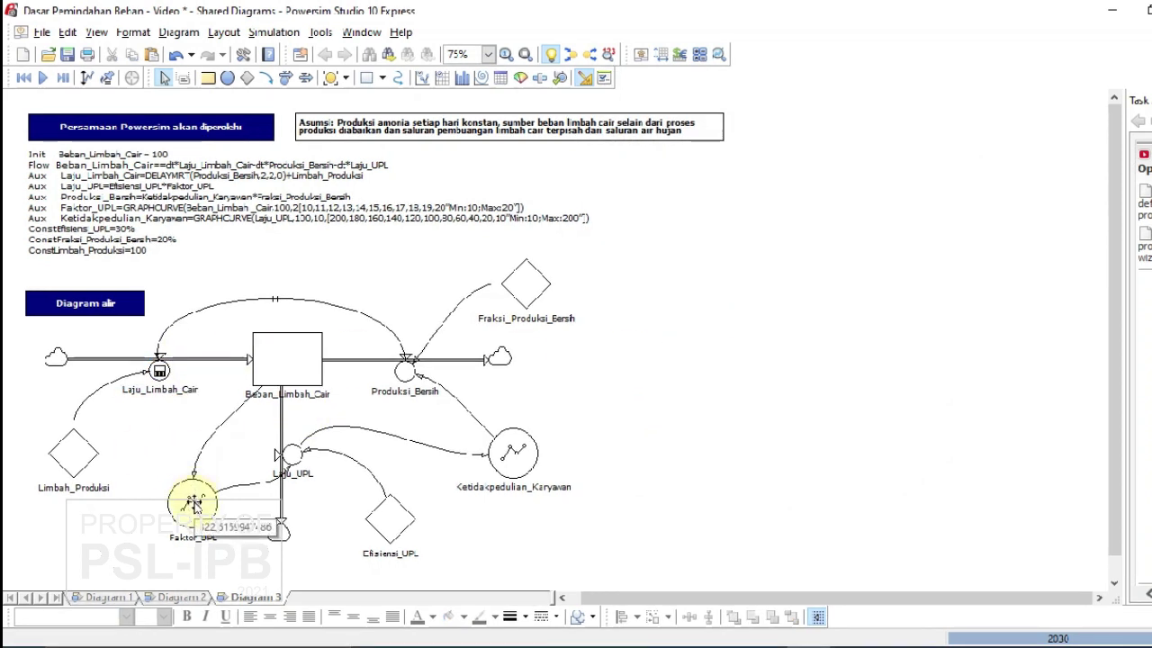
left_click(194, 504)
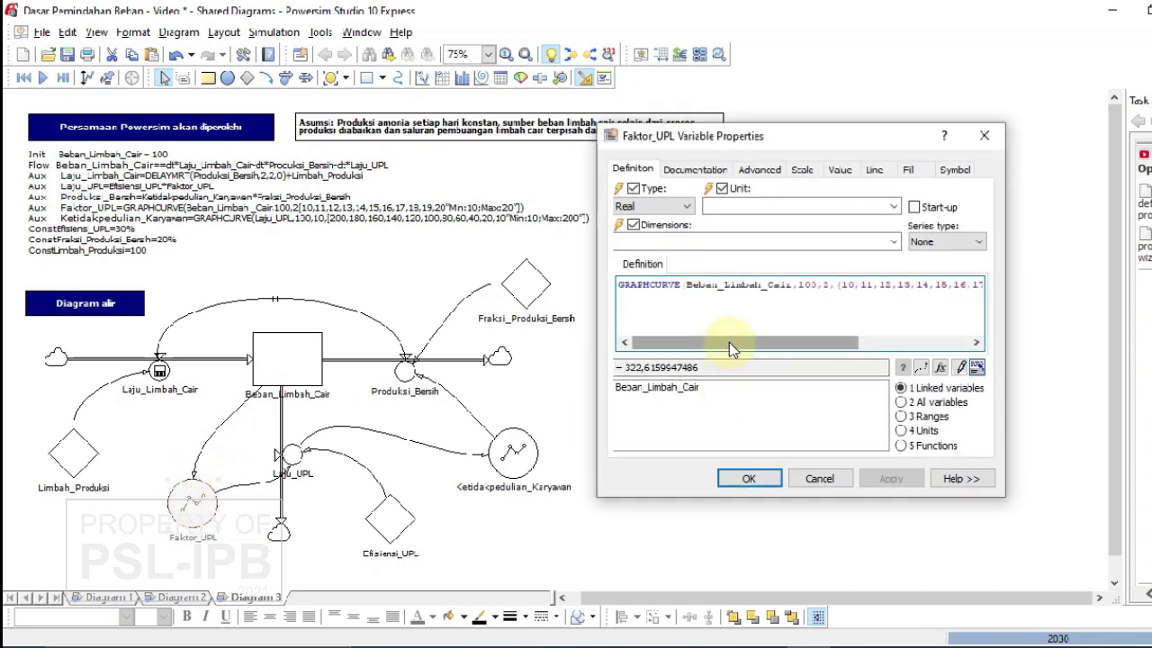
left_click_drag(729, 342, 850, 360)
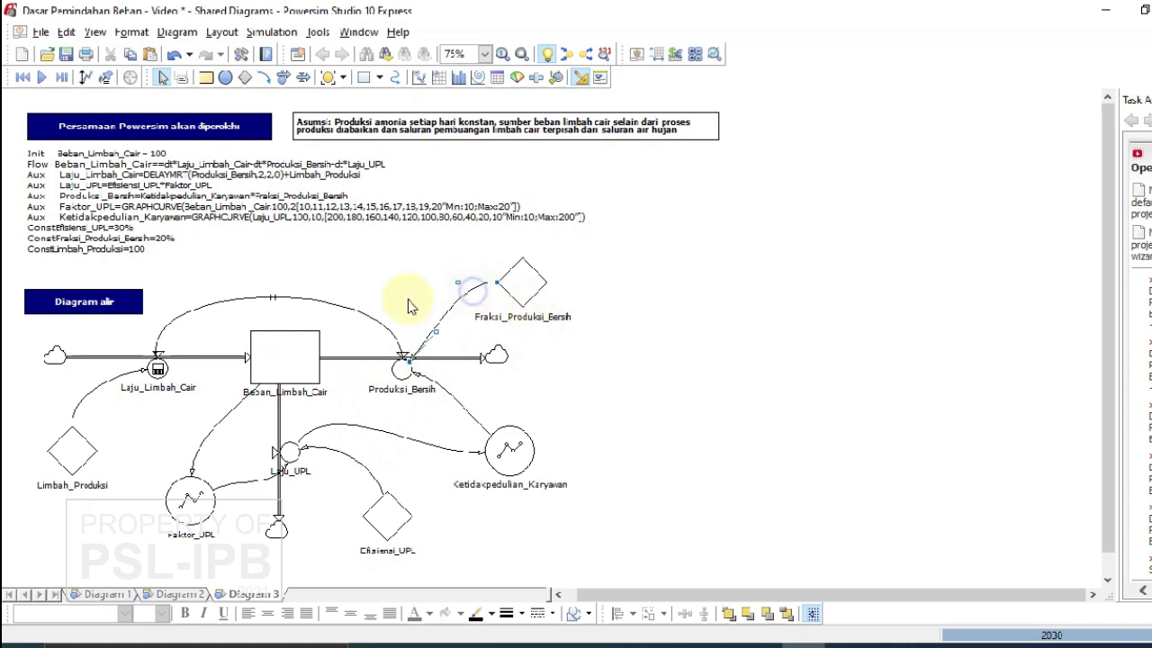
left_click(330, 305)
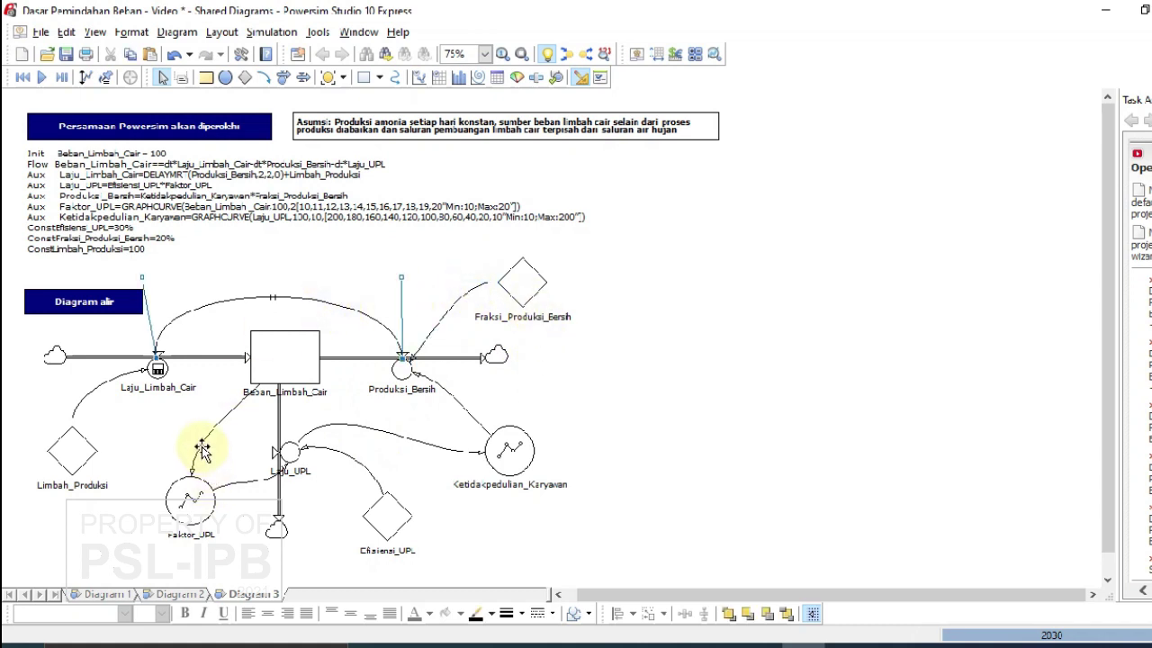
left_click(619, 385)
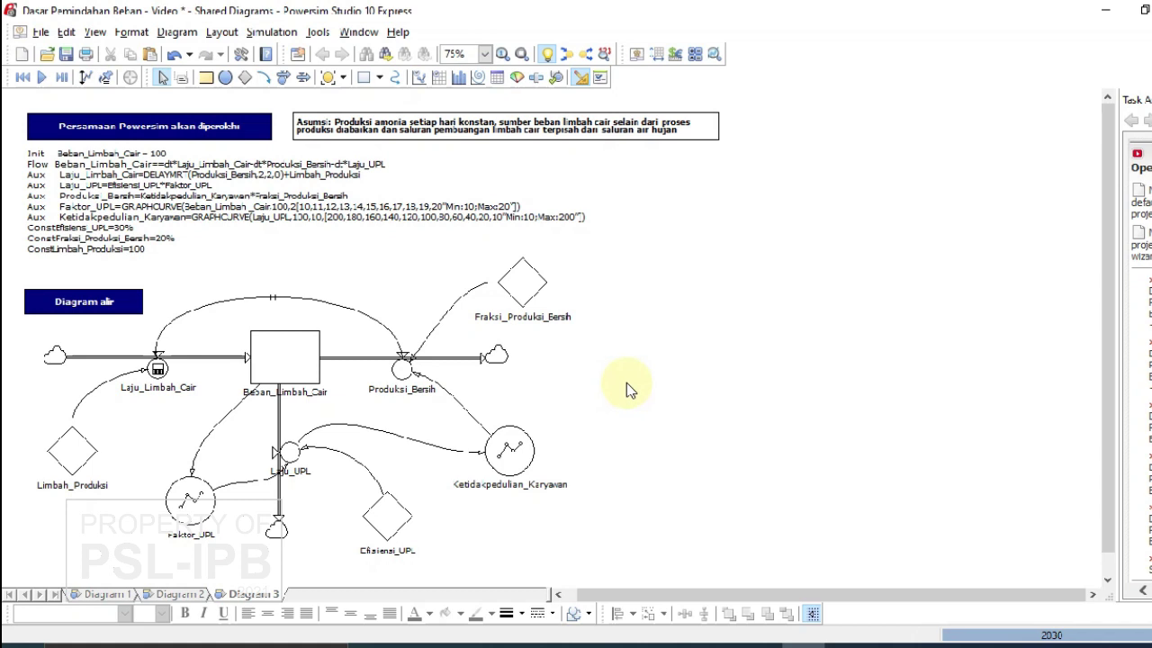